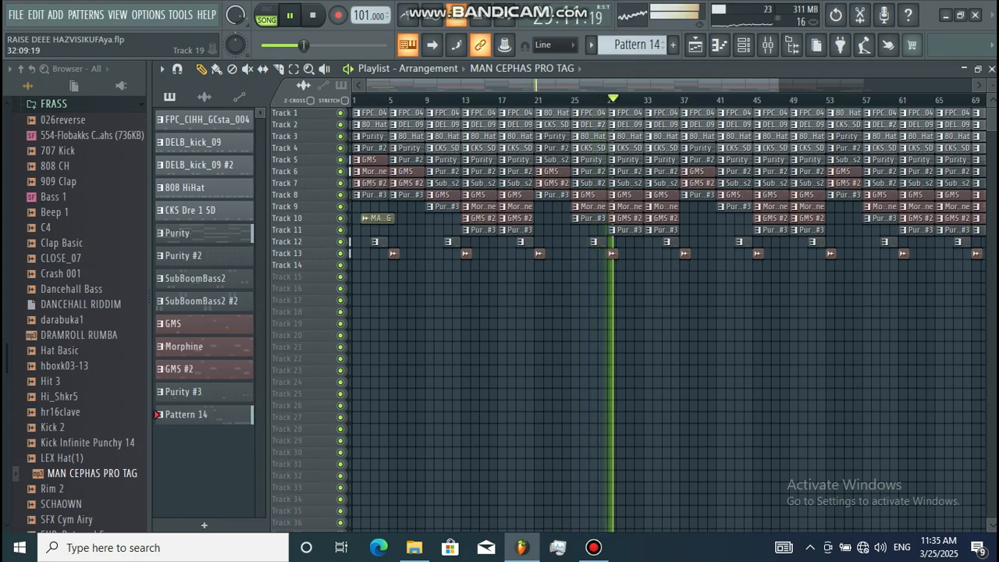
- Stop the song and play the FPC_ClHH_GCsta_004 pattern alone while examining its notes in the piano roll
{"action": "key", "text": "space"}
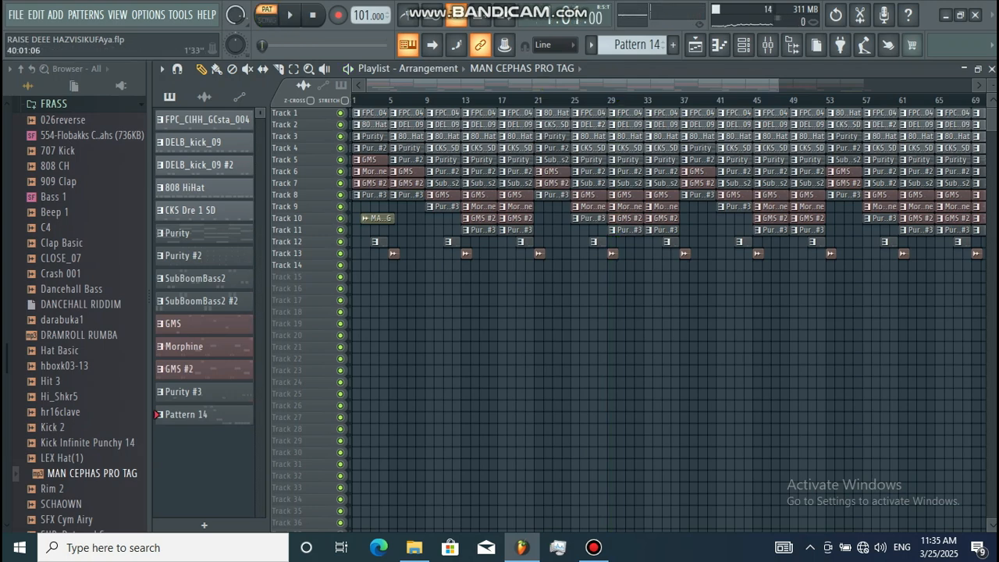
{"action": "left_click", "coordinate": [206, 120]}
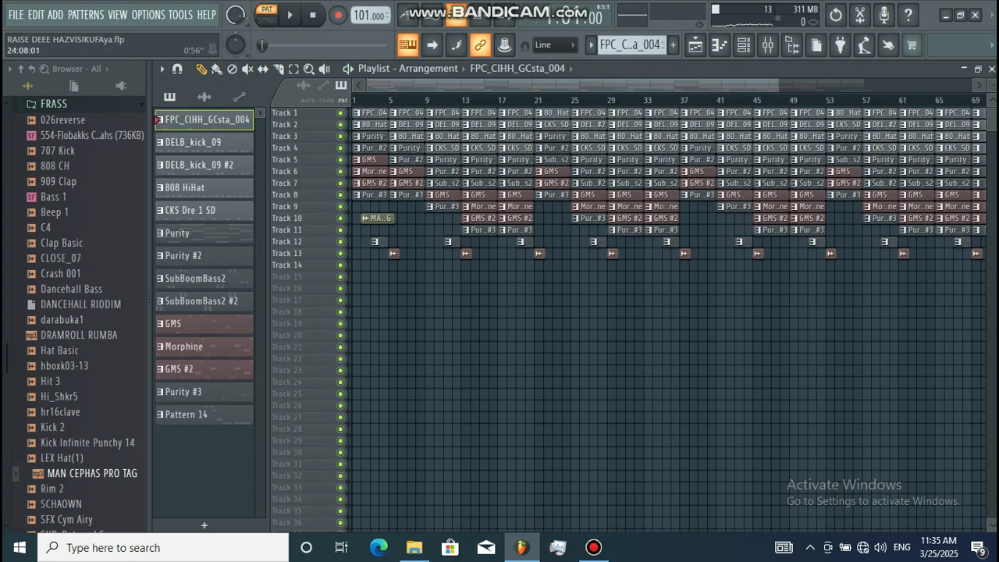
{"action": "left_click", "coordinate": [768, 44]}
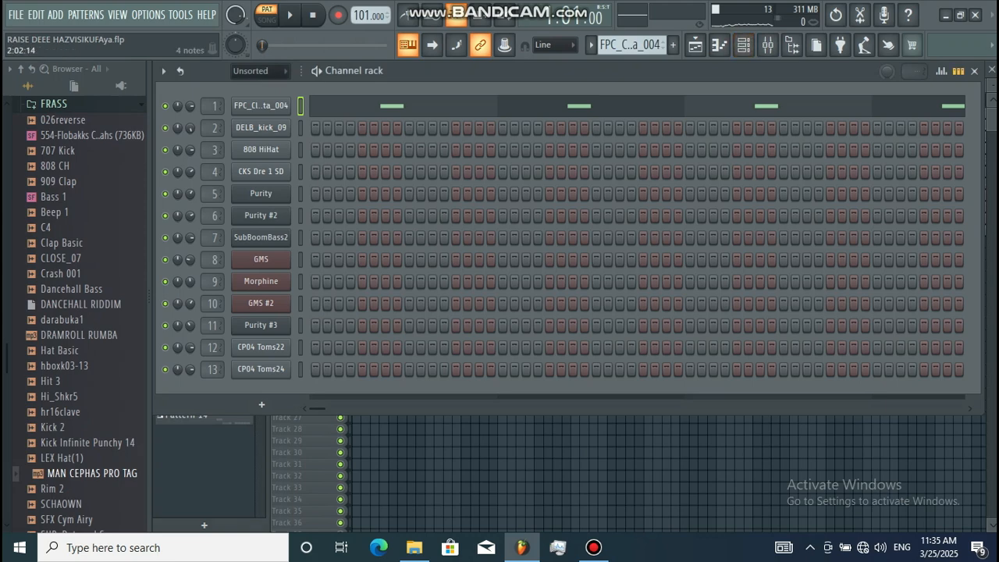
{"action": "left_click", "coordinate": [516, 106]}
{"action": "key", "text": "space"}
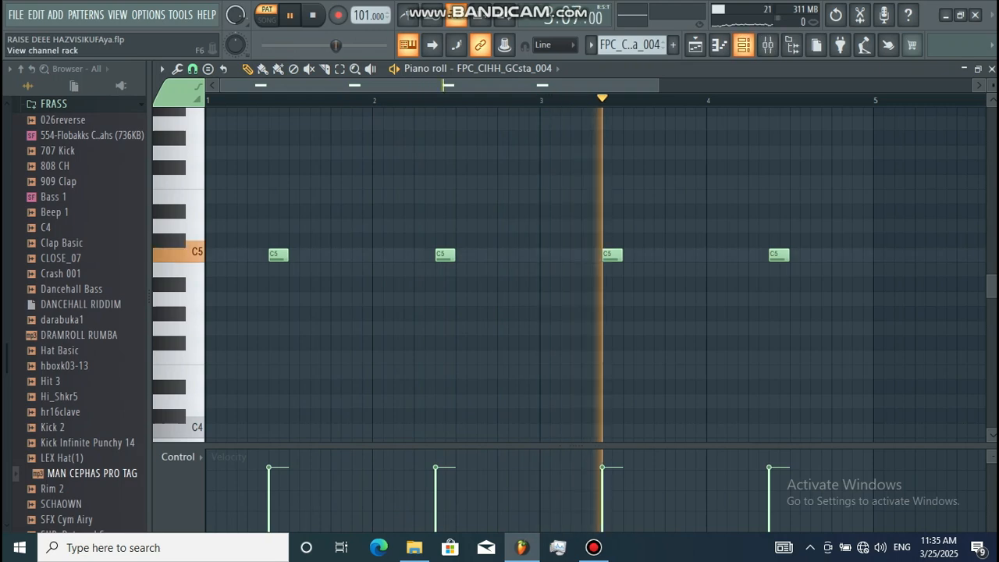
{"action": "key", "text": "F6"}
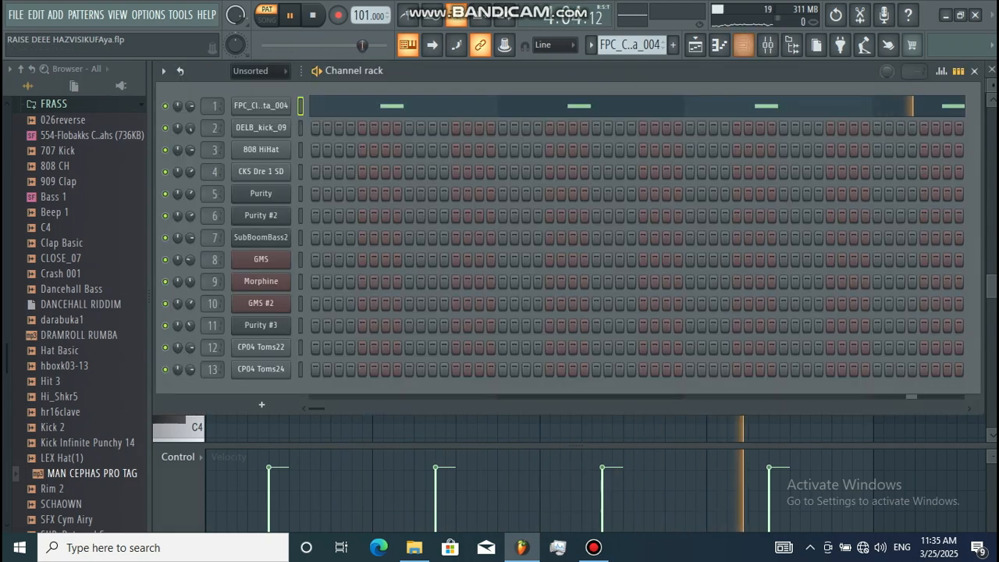
{"action": "key", "text": "F5"}
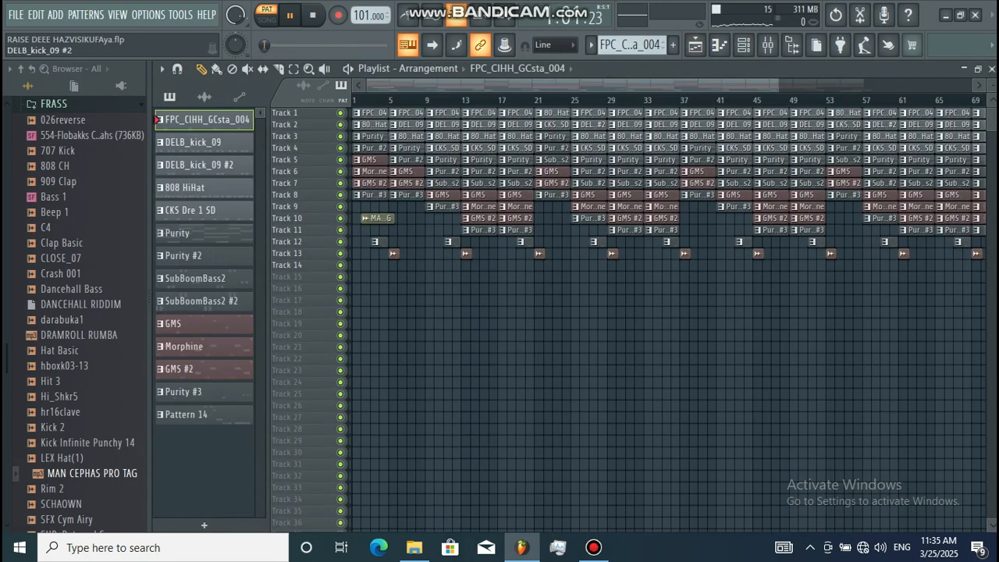
- Select the DELB_kick_09 pattern and examine its kick notes in the piano roll during playback
{"action": "left_click", "coordinate": [204, 142]}
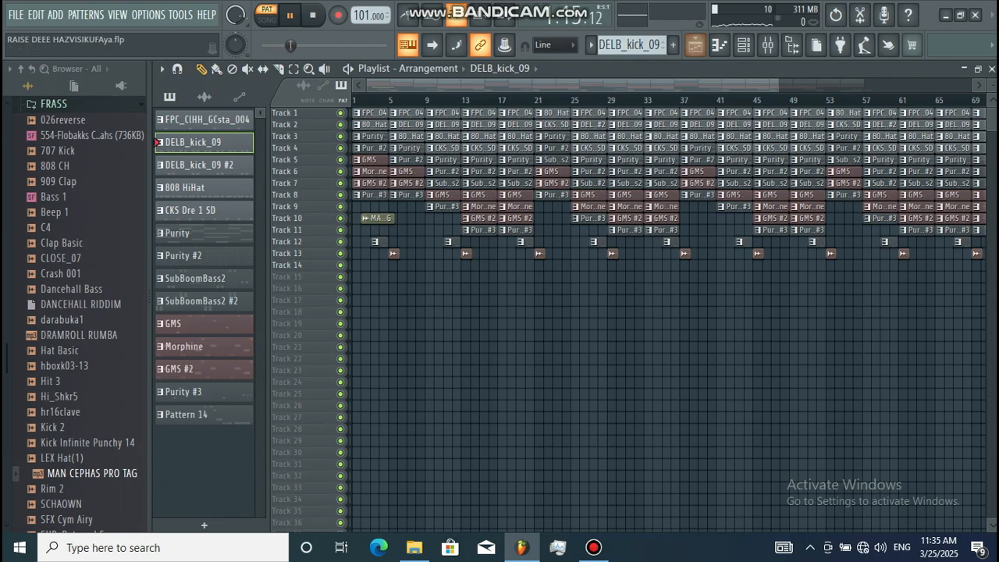
{"action": "left_click", "coordinate": [743, 44]}
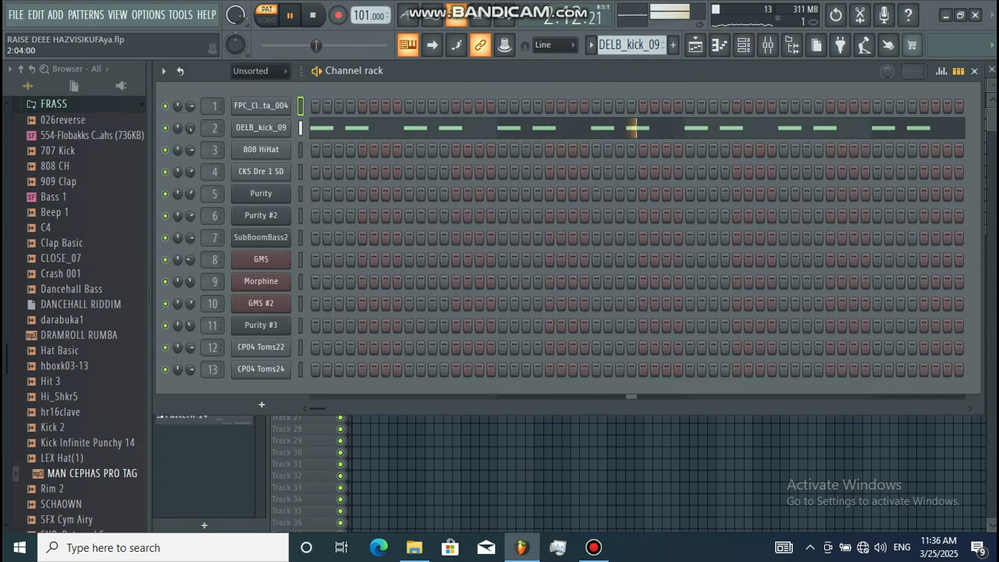
{"action": "key", "text": "F7"}
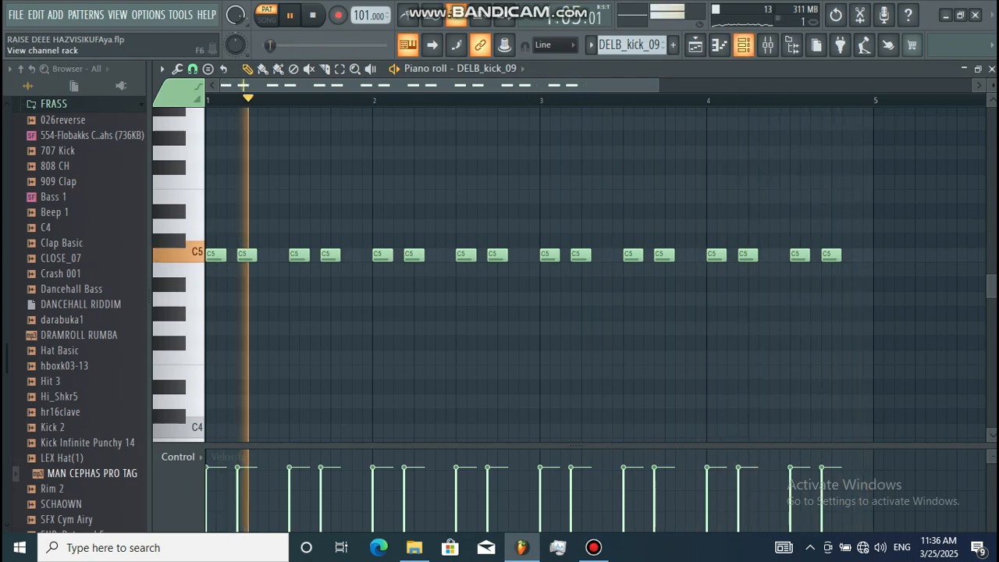
{"action": "key", "text": "F6"}
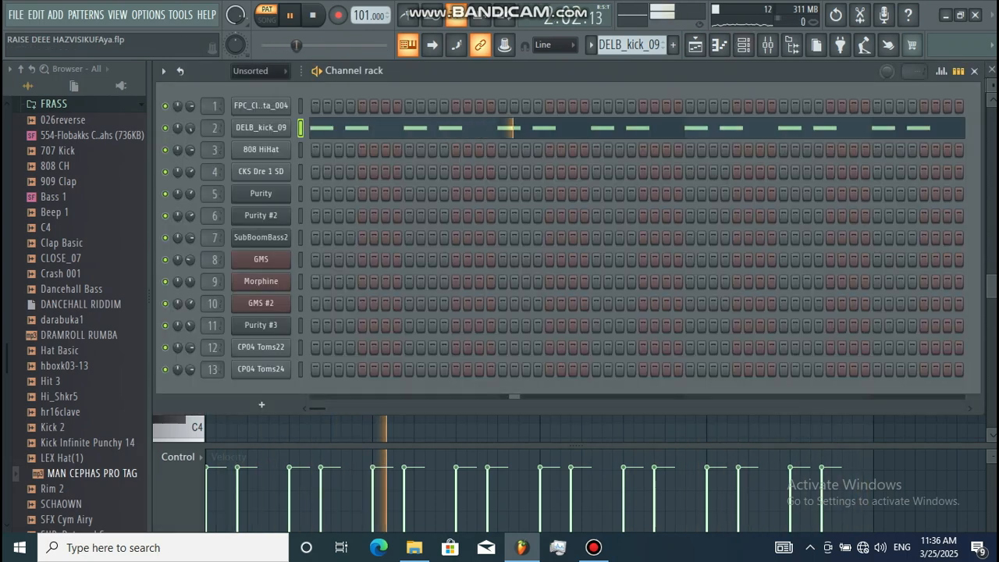
{"action": "key", "text": "F5"}
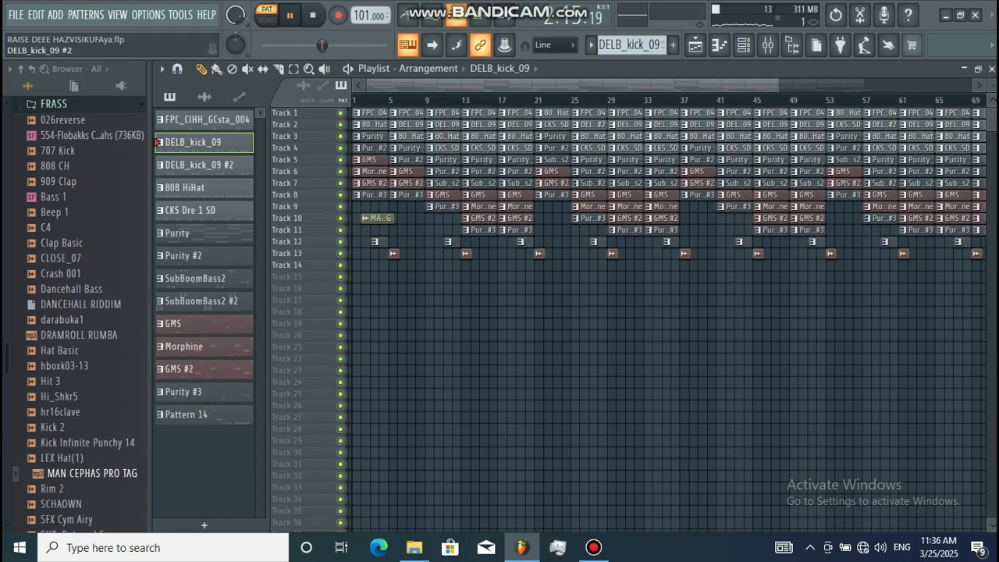
- Switch to the DELB_kick_09 #2 pattern and inspect its kick notes in the piano roll, returning to the playlist
{"action": "left_click", "coordinate": [202, 165]}
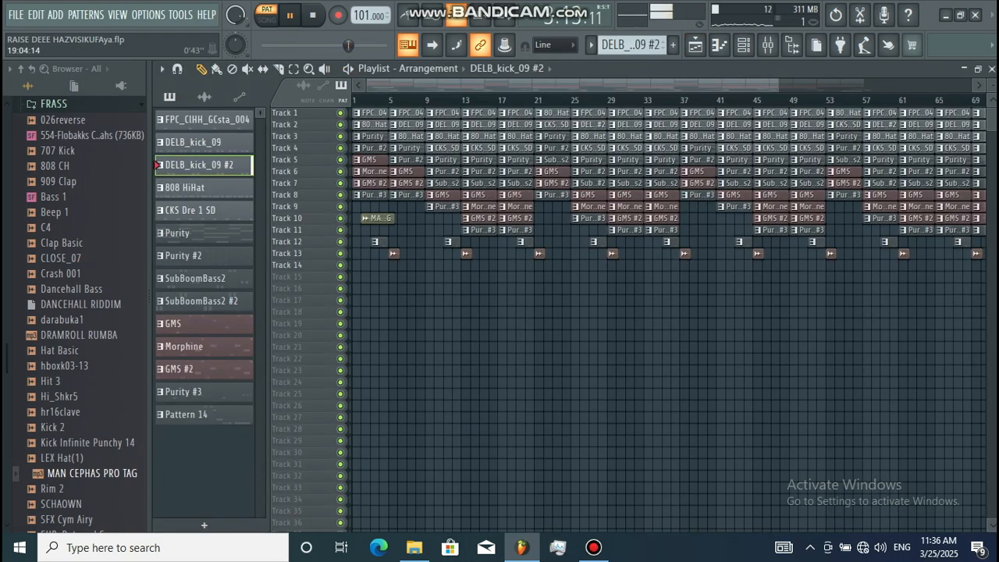
{"action": "key", "text": "F6"}
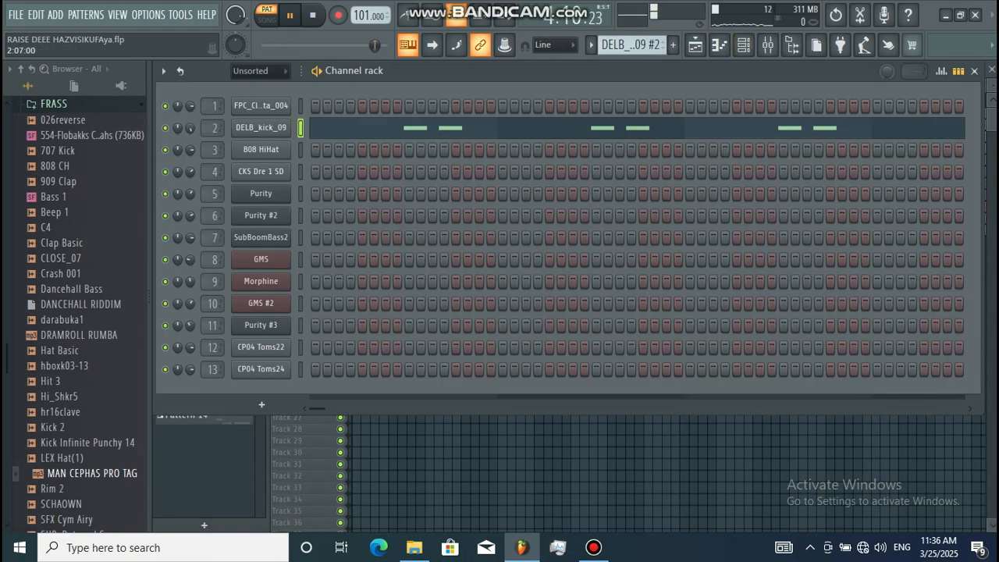
{"action": "key", "text": "F7"}
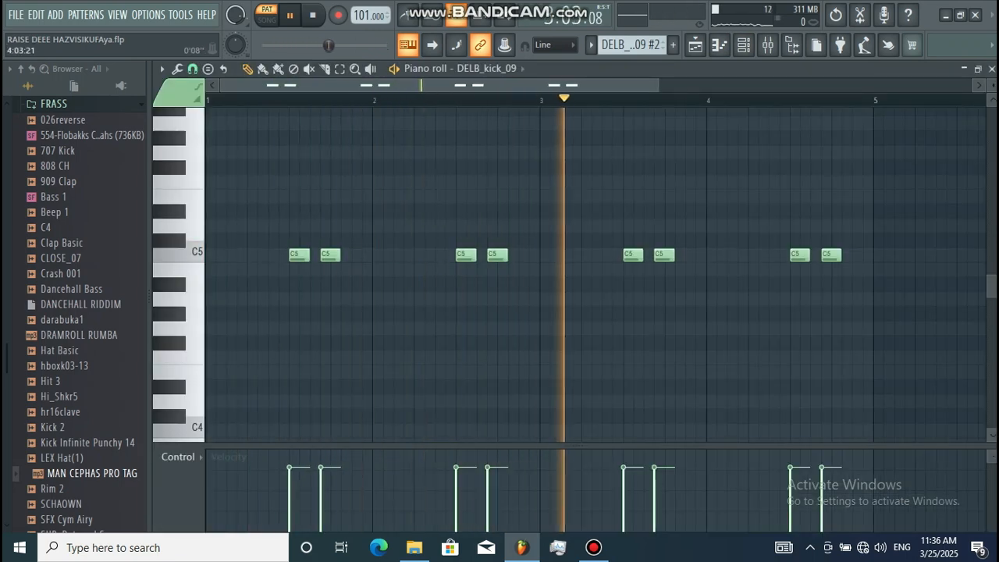
{"action": "left_click", "coordinate": [743, 44]}
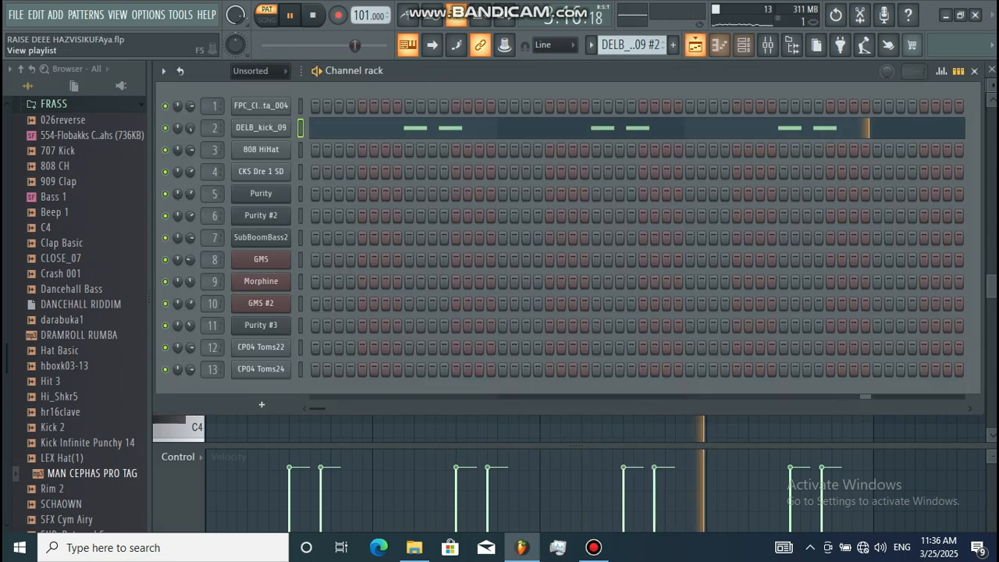
{"action": "left_click", "coordinate": [694, 45]}
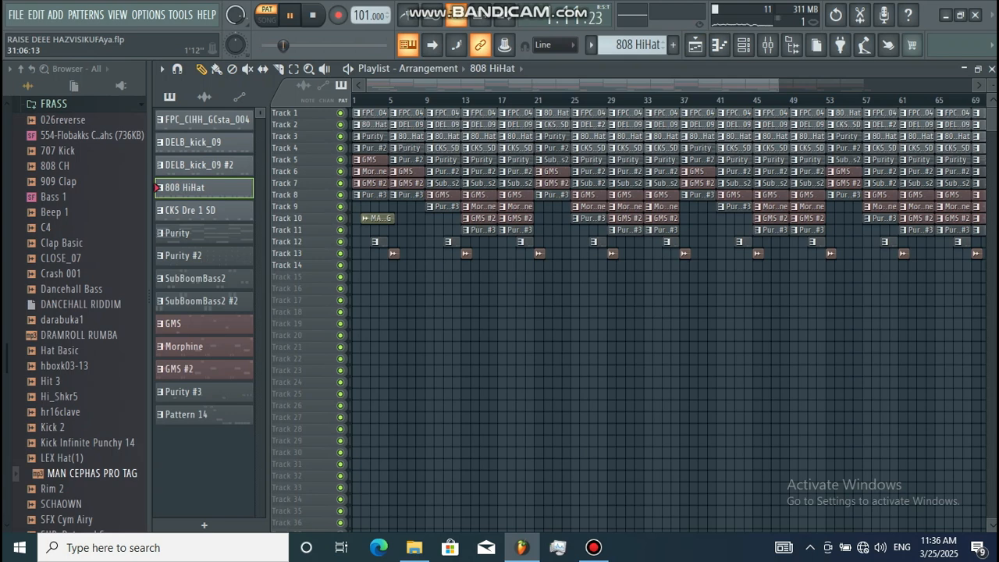
- Examine the 808 HiHat pattern's notes in the piano roll and return to the playlist
{"action": "left_click", "coordinate": [744, 44]}
{"action": "left_click", "coordinate": [665, 150]}
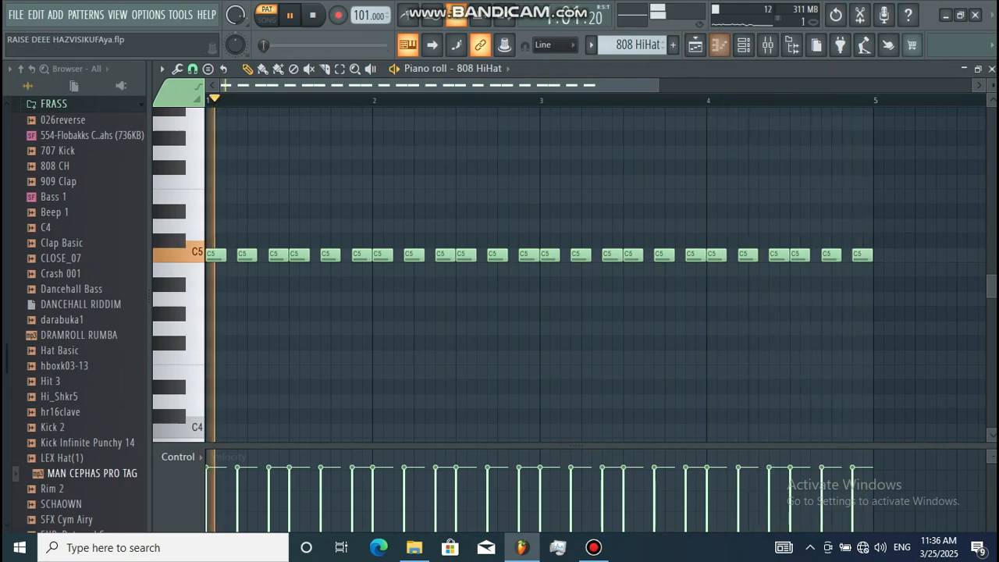
{"action": "left_click", "coordinate": [743, 45]}
{"action": "left_click", "coordinate": [695, 46]}
{"action": "left_click", "coordinate": [695, 45]}
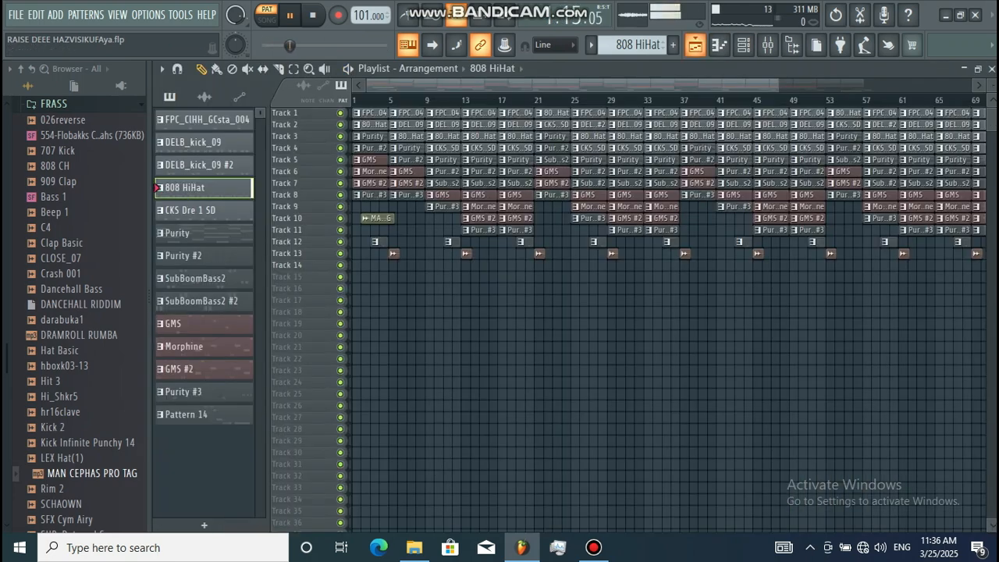
- Select the CKS Dre 1 SD pattern and review its snare notes in the piano roll
{"action": "left_click", "coordinate": [190, 210]}
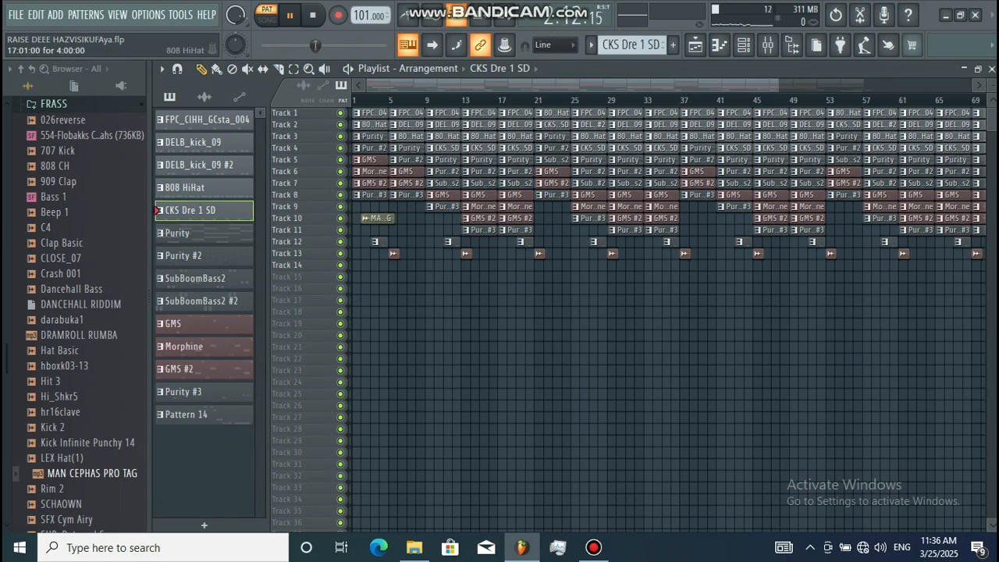
{"action": "left_click", "coordinate": [743, 45]}
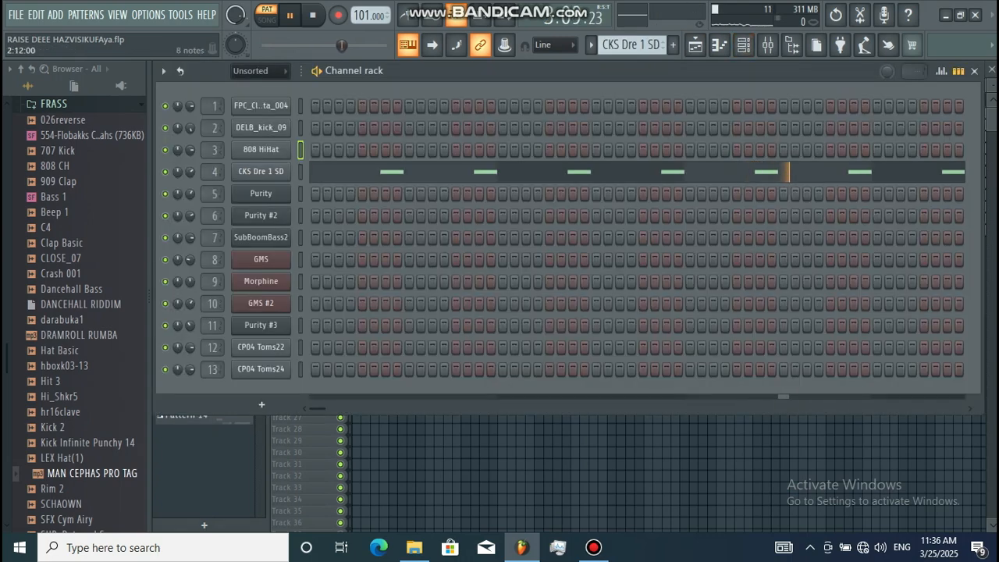
{"action": "left_click", "coordinate": [639, 170]}
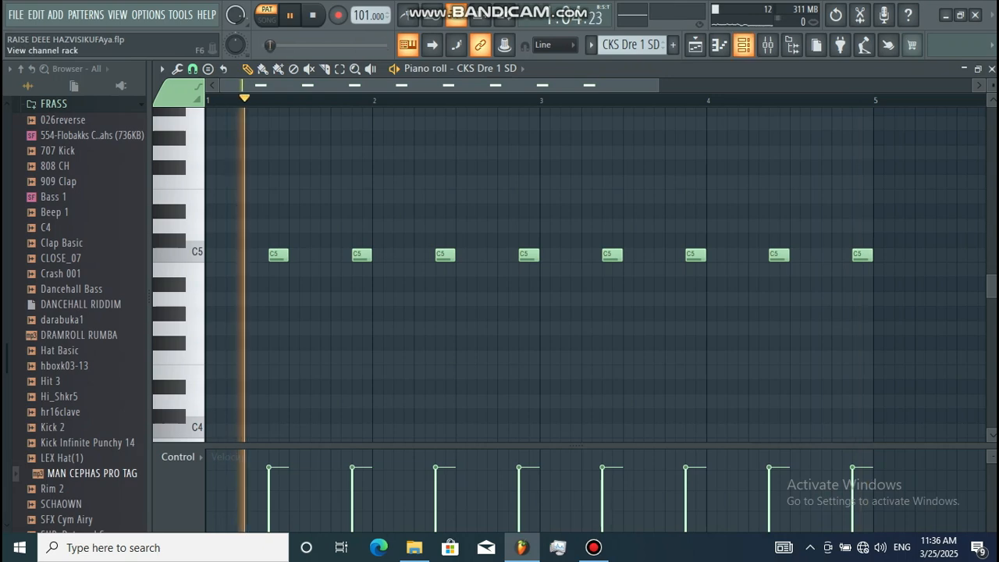
{"action": "left_click", "coordinate": [743, 45]}
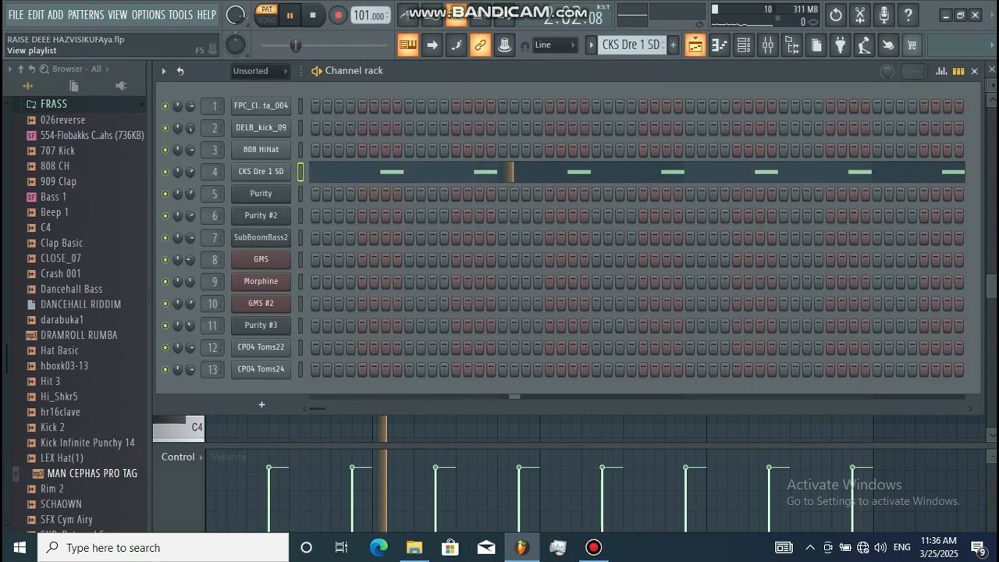
{"action": "left_click", "coordinate": [694, 44]}
- Select the Purity pattern and examine its chord notes in the piano roll
{"action": "left_click", "coordinate": [204, 232]}
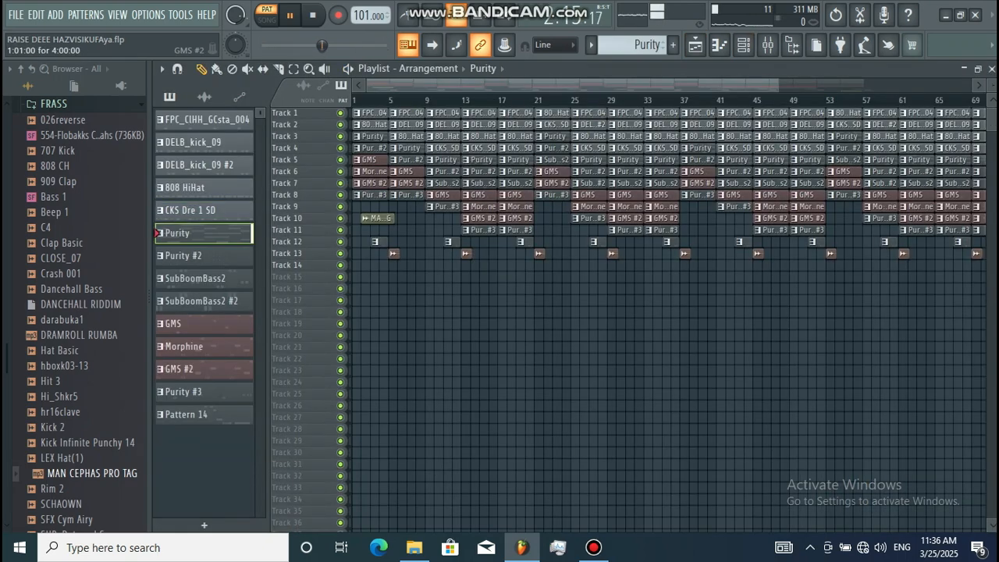
{"action": "left_click", "coordinate": [742, 45]}
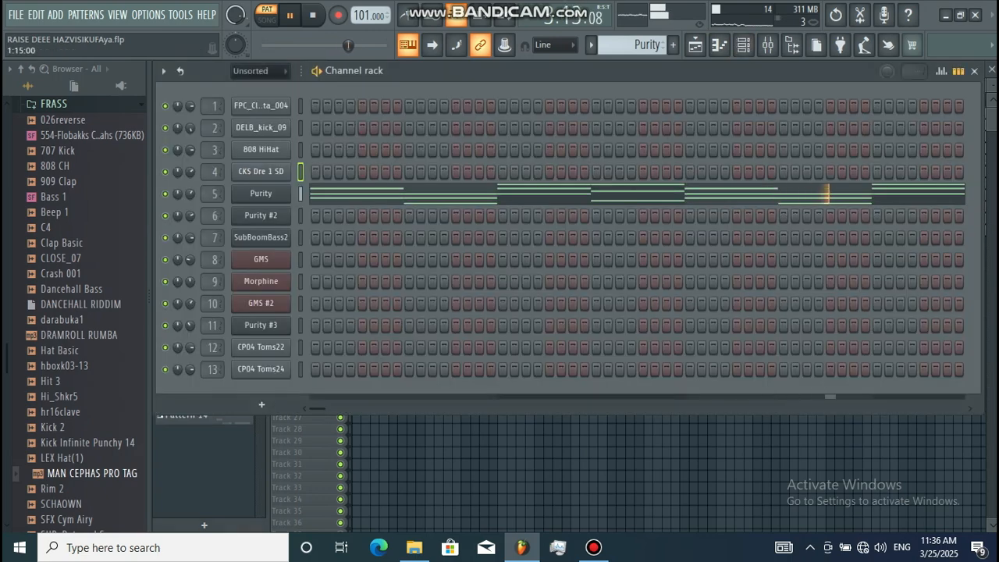
{"action": "left_click", "coordinate": [470, 193]}
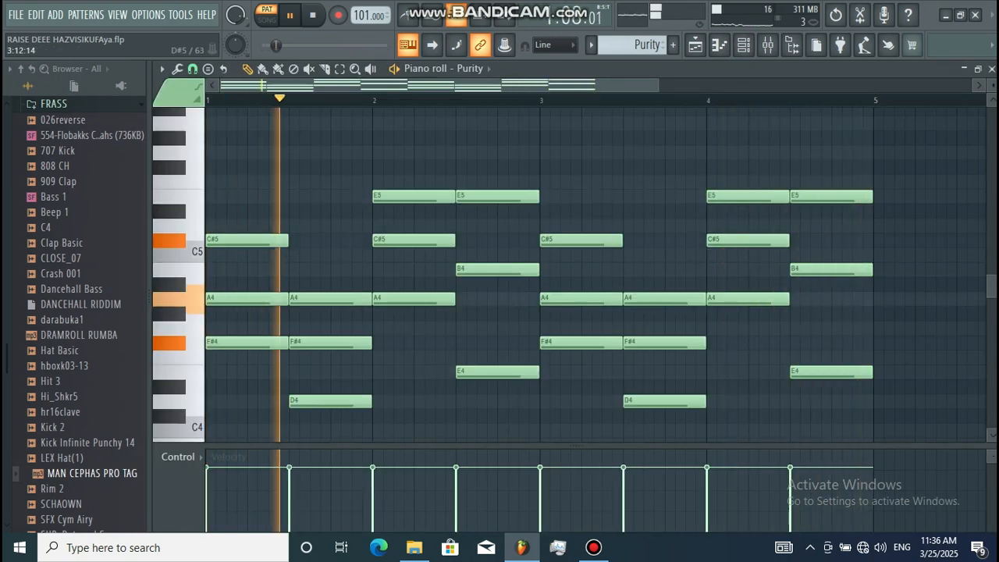
{"action": "left_click", "coordinate": [743, 45]}
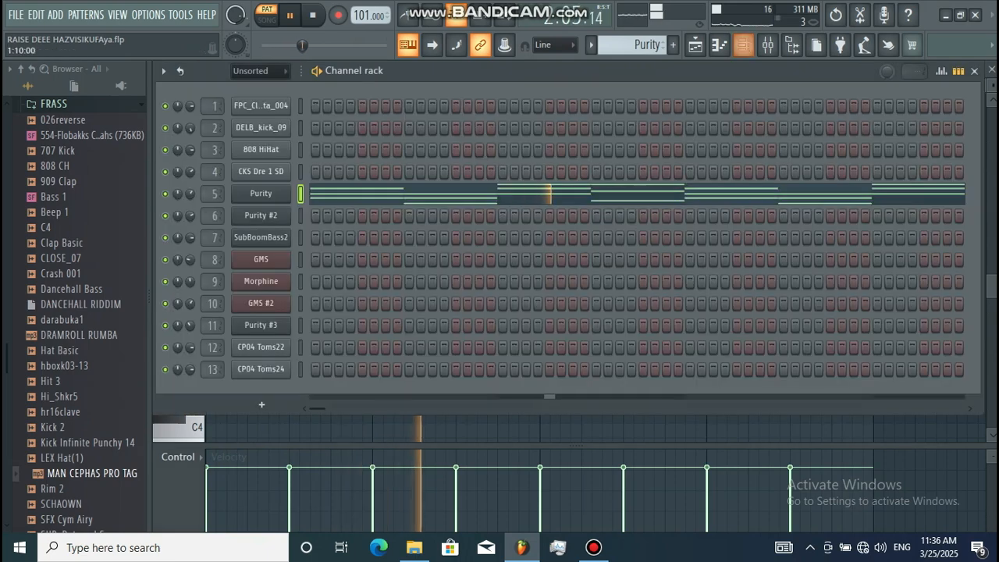
- Inspect the Purity channel's instrument mixer and preset list, then close the plugin and return to the playlist
{"action": "left_click", "coordinate": [260, 194]}
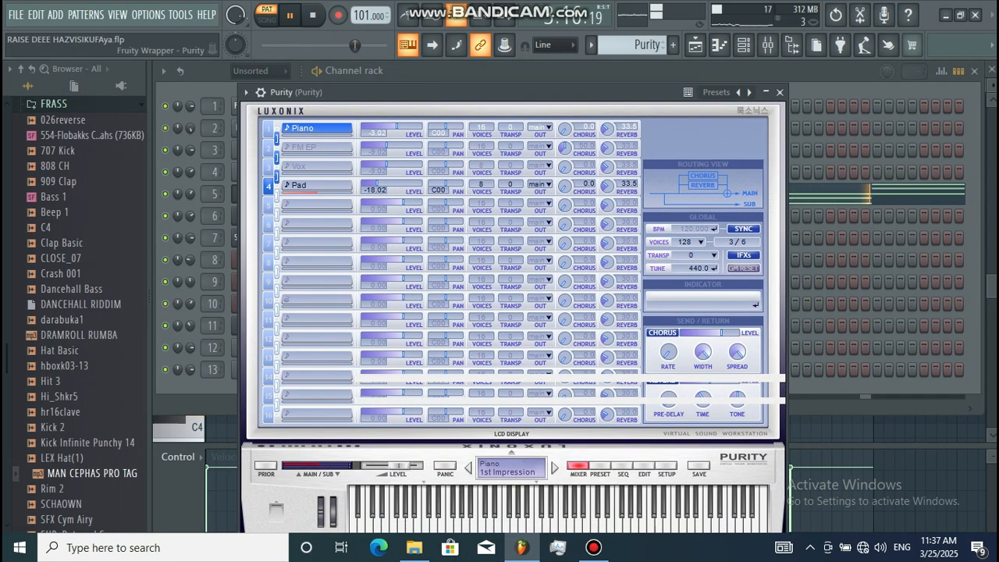
{"action": "left_click", "coordinate": [600, 467]}
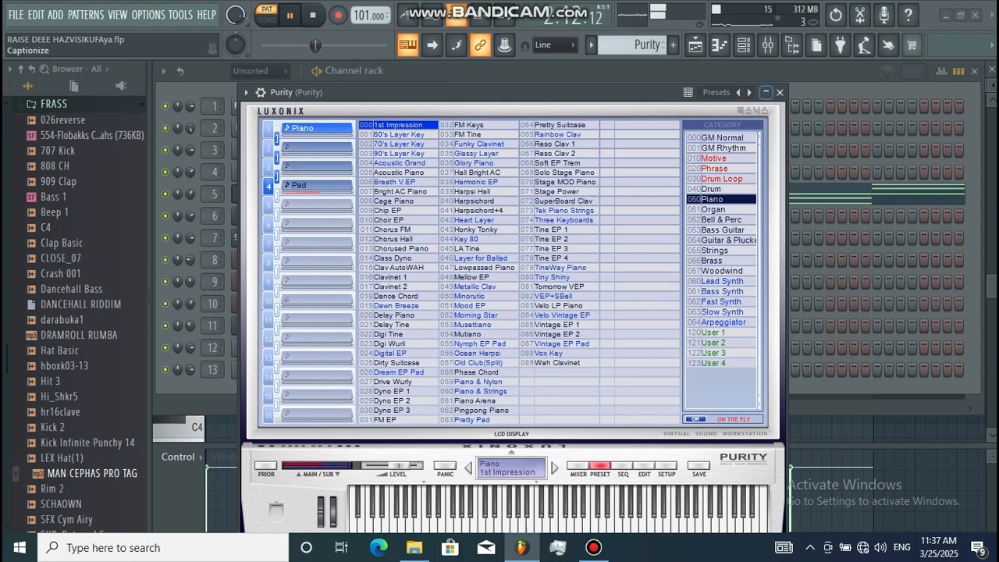
{"action": "left_click", "coordinate": [779, 92]}
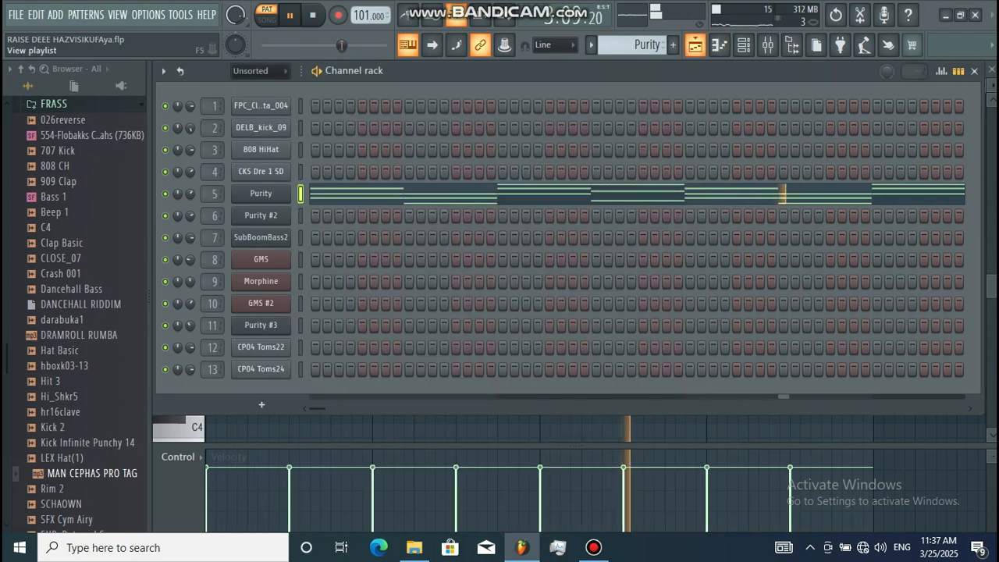
{"action": "left_click", "coordinate": [694, 44]}
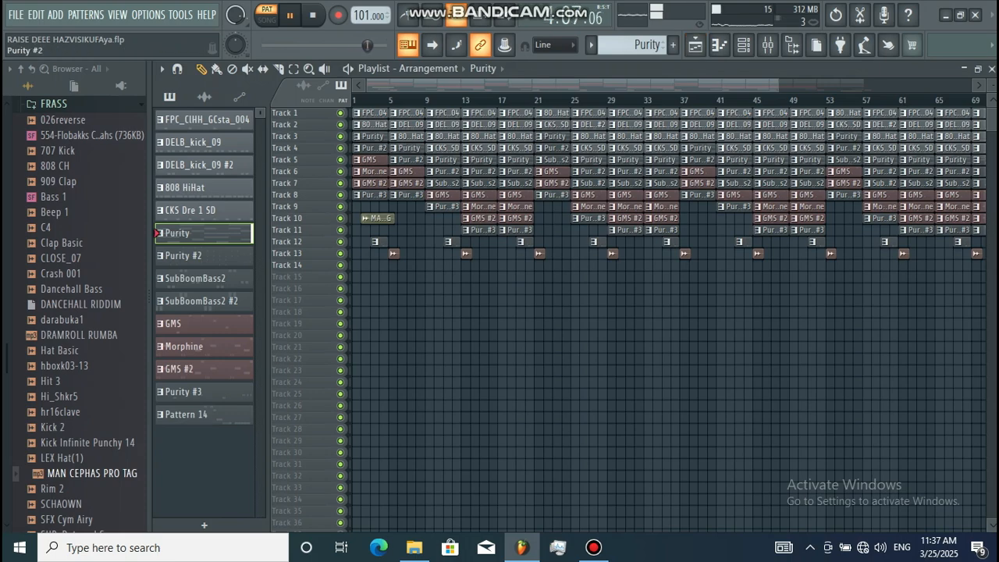
- Examine the Purity #2 pattern's chord notes in the piano roll and the preset loaded in its instrument
{"action": "left_click", "coordinate": [743, 45]}
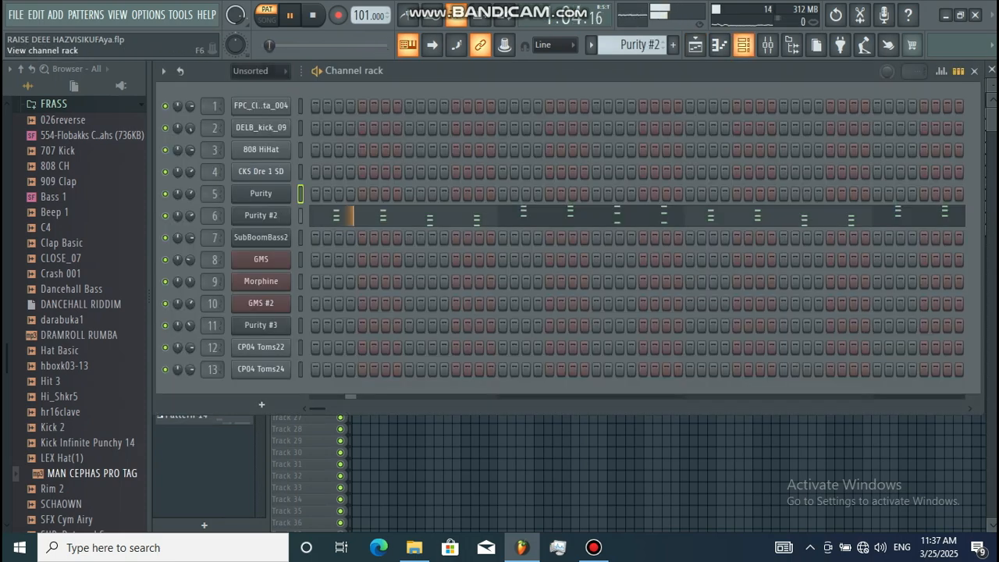
{"action": "left_click", "coordinate": [615, 214]}
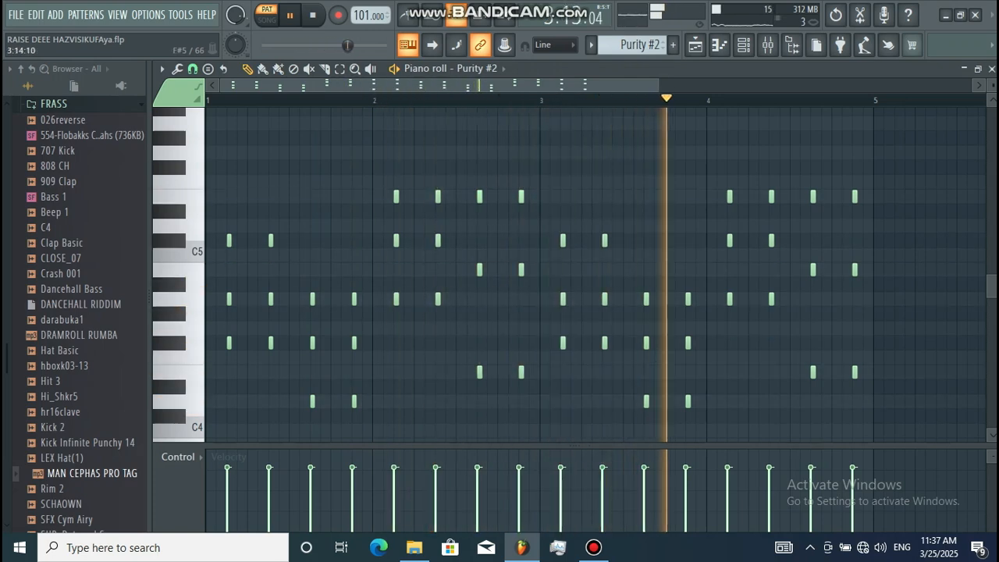
{"action": "left_click", "coordinate": [743, 45]}
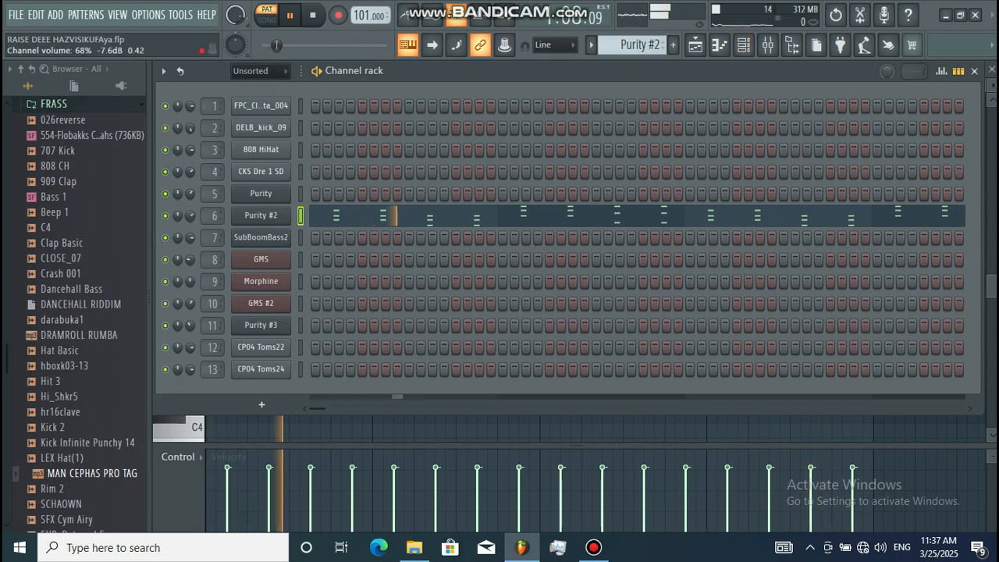
{"action": "left_click", "coordinate": [261, 214]}
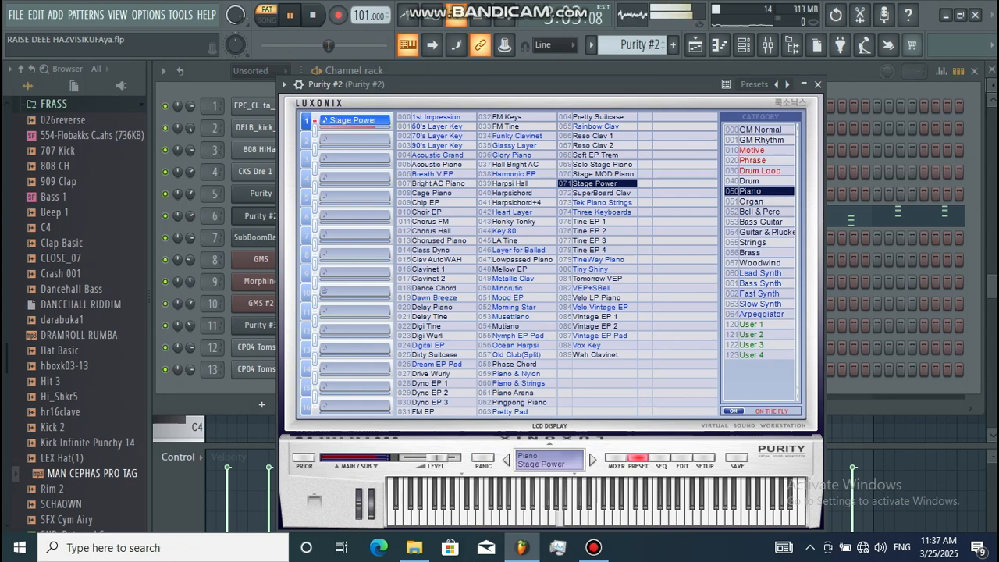
{"action": "left_click", "coordinate": [817, 84]}
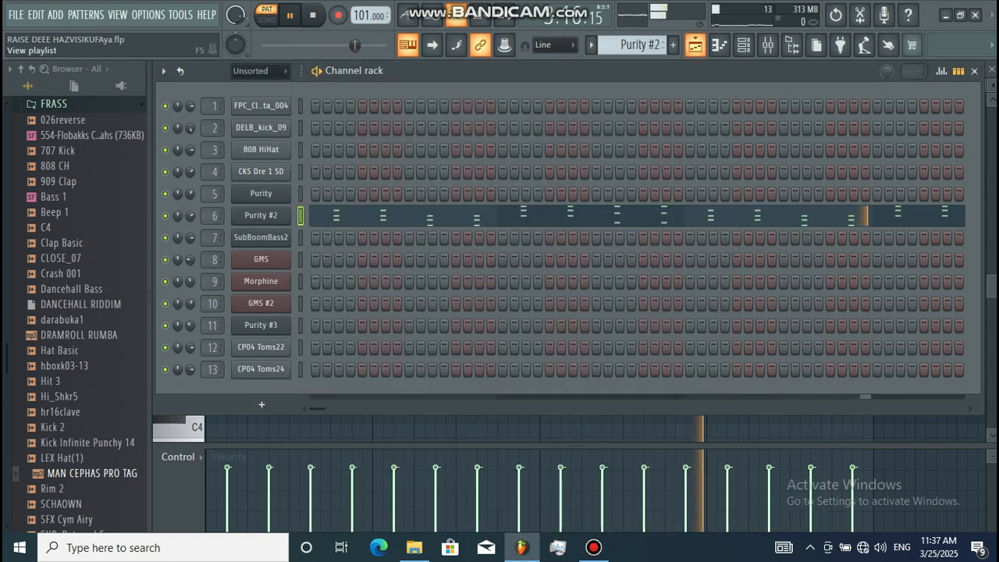
- Select the SubBoomBass2 pattern and review its bass notes in the piano roll
{"action": "left_click", "coordinate": [694, 45]}
{"action": "left_click", "coordinate": [201, 279]}
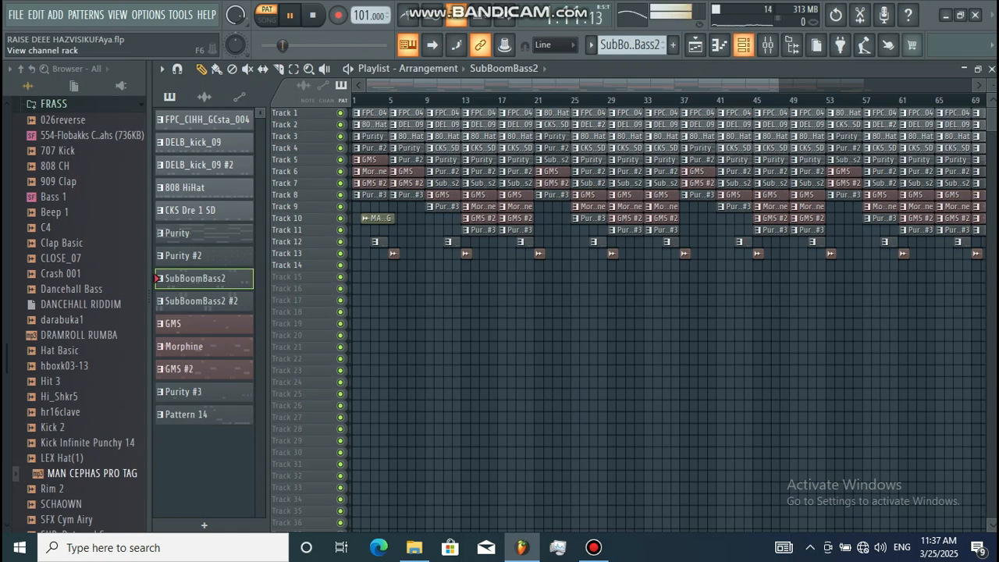
{"action": "left_click", "coordinate": [744, 44]}
{"action": "left_click", "coordinate": [543, 238]}
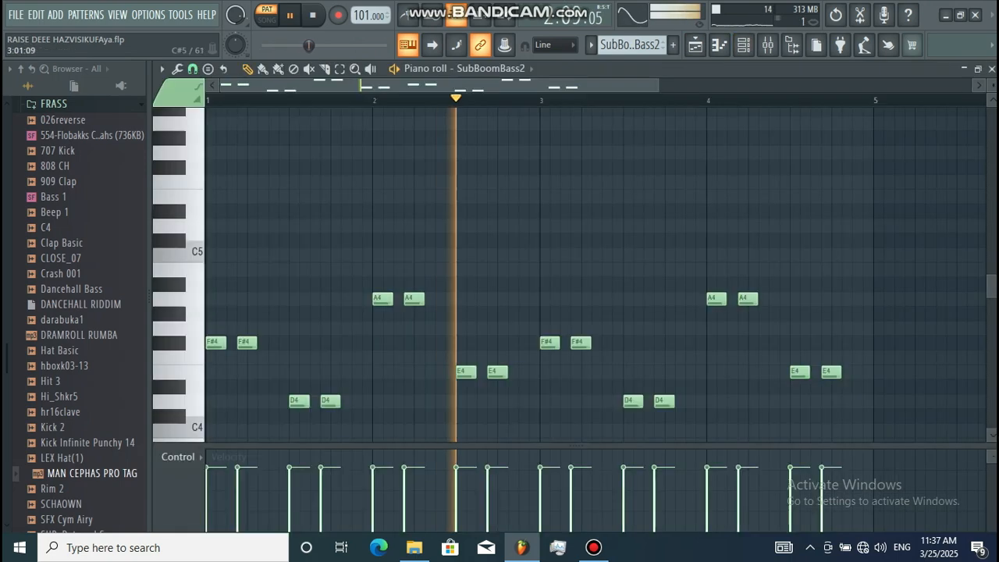
{"action": "scroll", "coordinate": [570, 273], "scroll_direction": "down", "scroll_amount": 3}
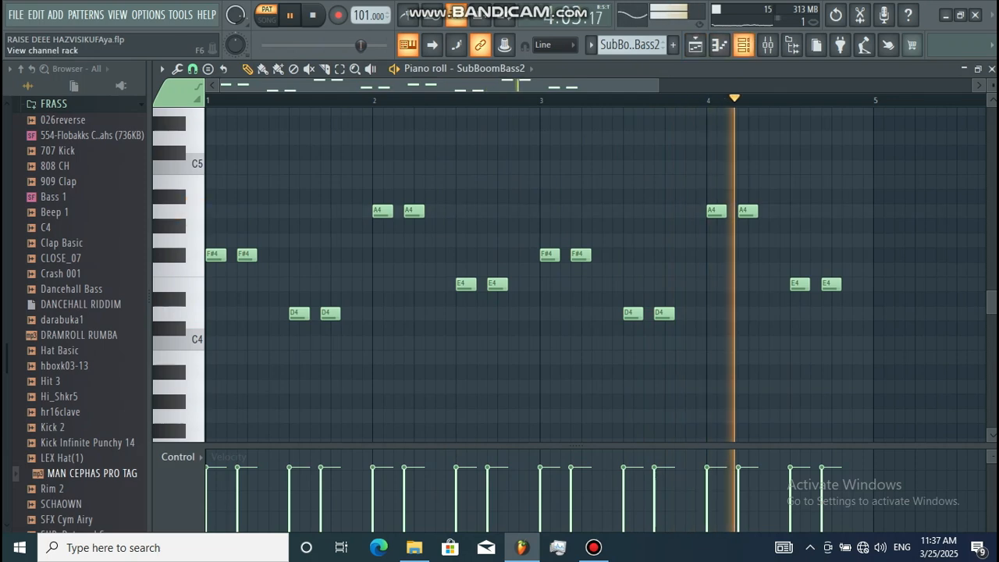
- Inspect the SubBoomBass2 channel's instrument and its preset list
{"action": "left_click", "coordinate": [743, 44]}
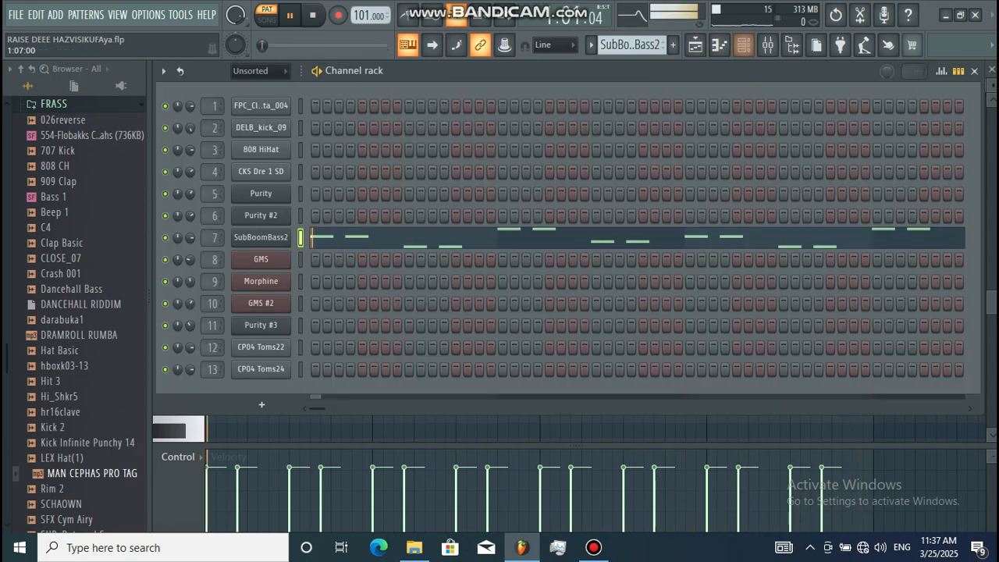
{"action": "left_click", "coordinate": [261, 238]}
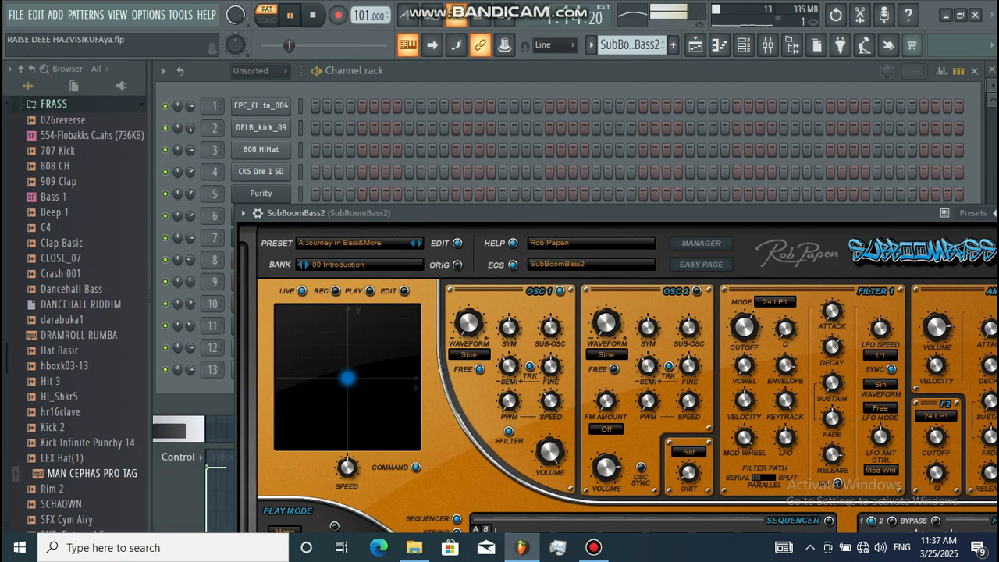
{"action": "left_click", "coordinate": [349, 242]}
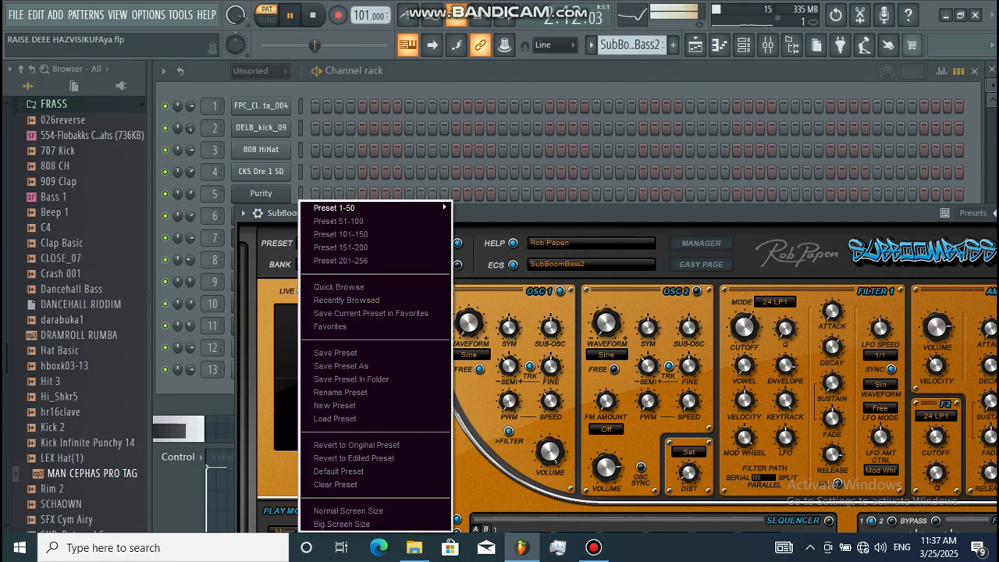
{"action": "mouse_move", "coordinate": [335, 207]}
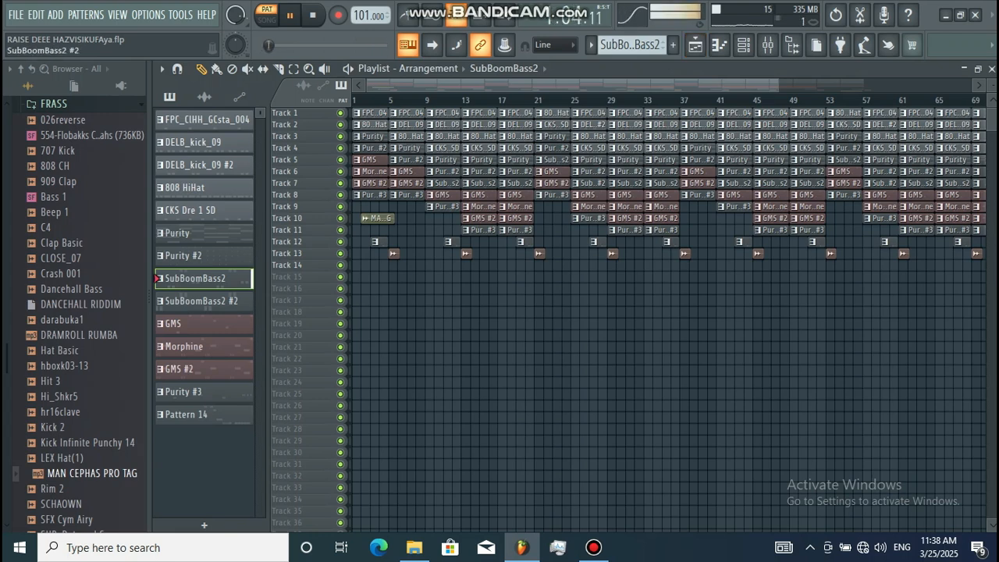
- Select the SubBoomBass2 #2 pattern, review its bass notes in the piano roll, and return to the playlist
{"action": "left_click", "coordinate": [202, 301]}
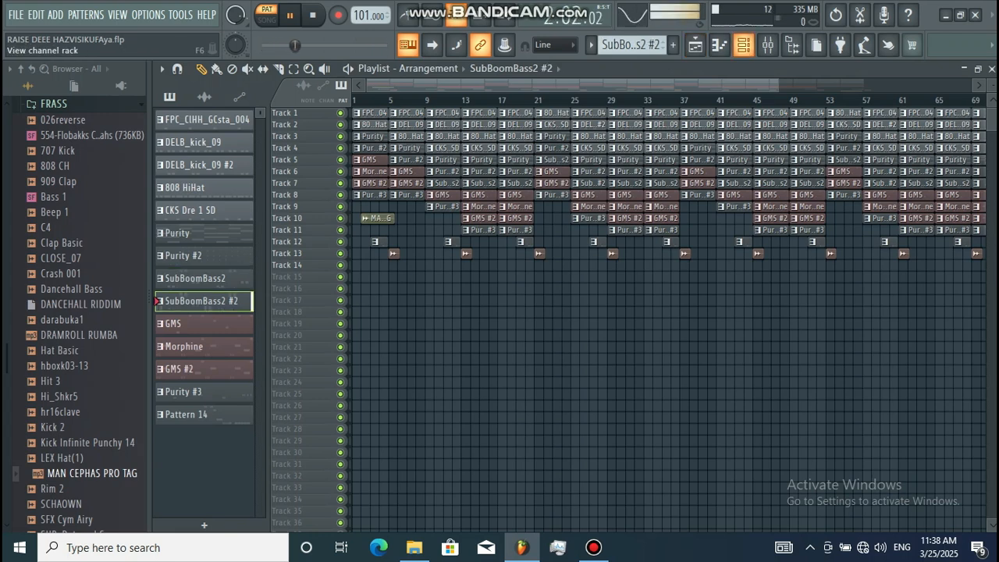
{"action": "left_click", "coordinate": [744, 44]}
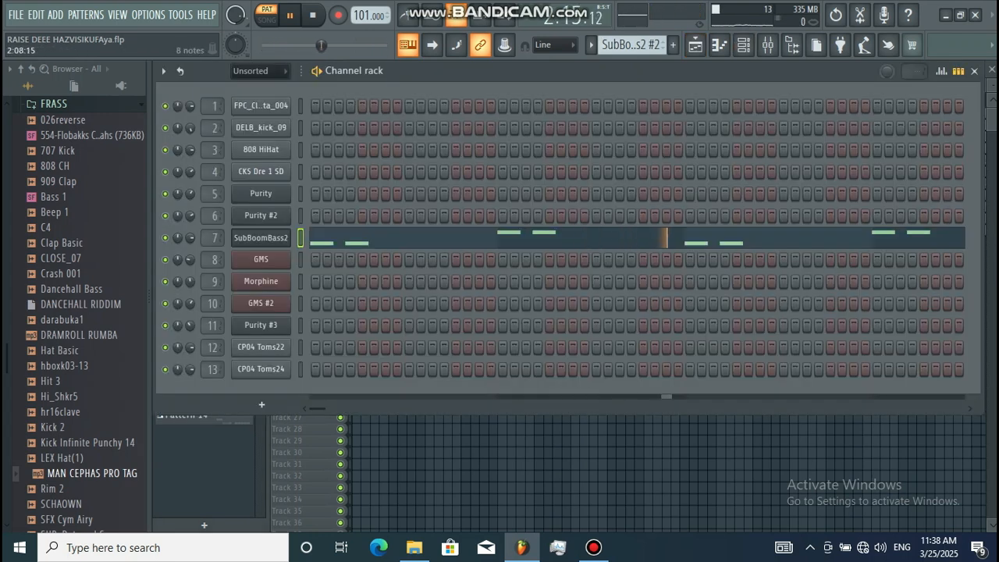
{"action": "left_click", "coordinate": [586, 238]}
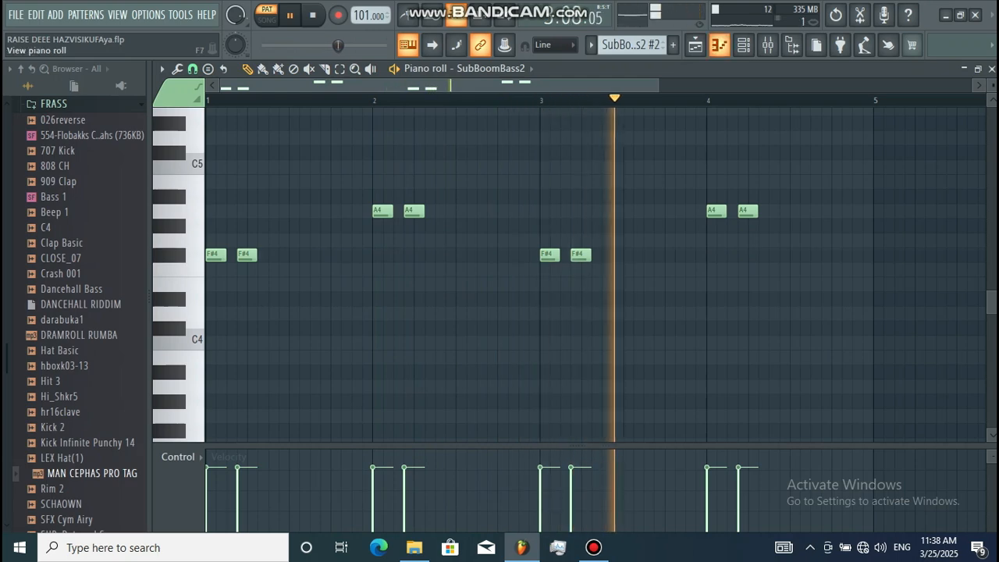
{"action": "key", "text": "F6"}
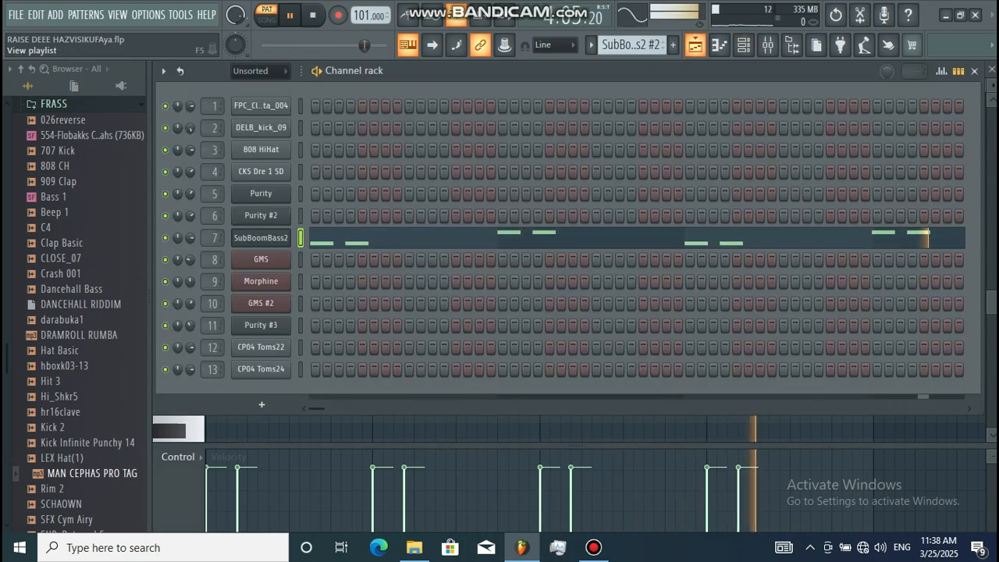
{"action": "key", "text": "F5"}
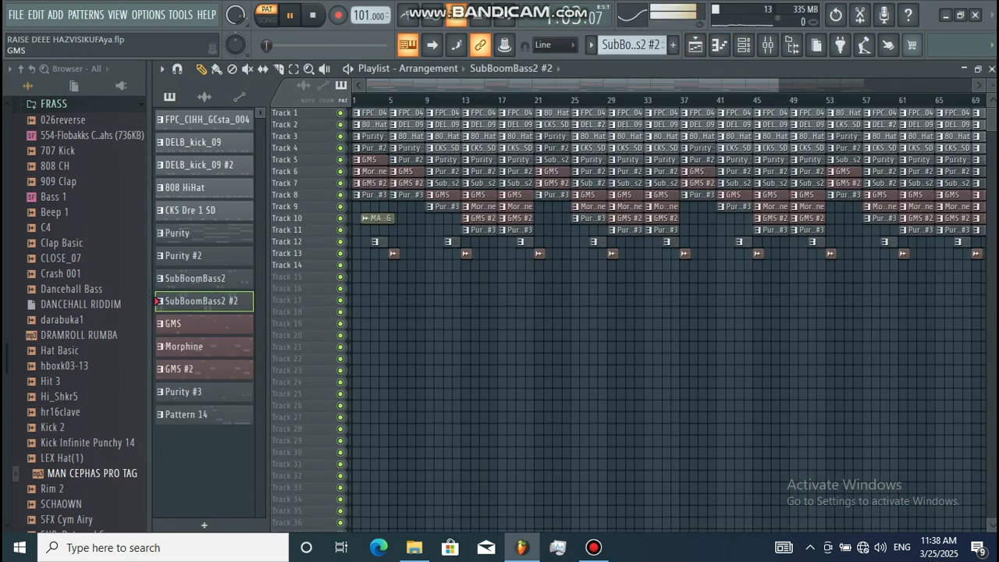
- Select the GMS pattern and examine its melody notes around the fifth and sixth octaves in the piano roll
{"action": "left_click", "coordinate": [203, 324]}
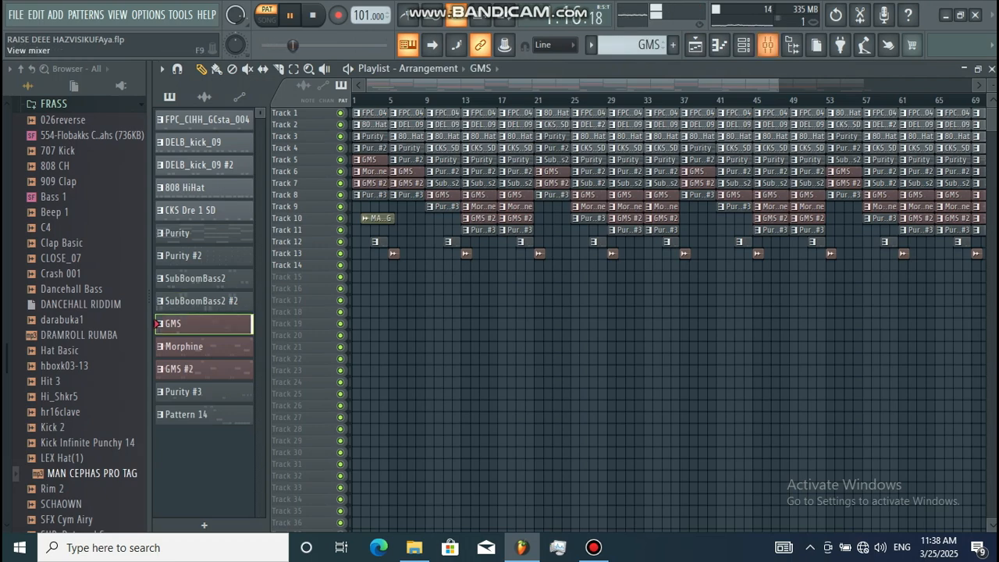
{"action": "left_click", "coordinate": [767, 45]}
{"action": "key", "text": "F7"}
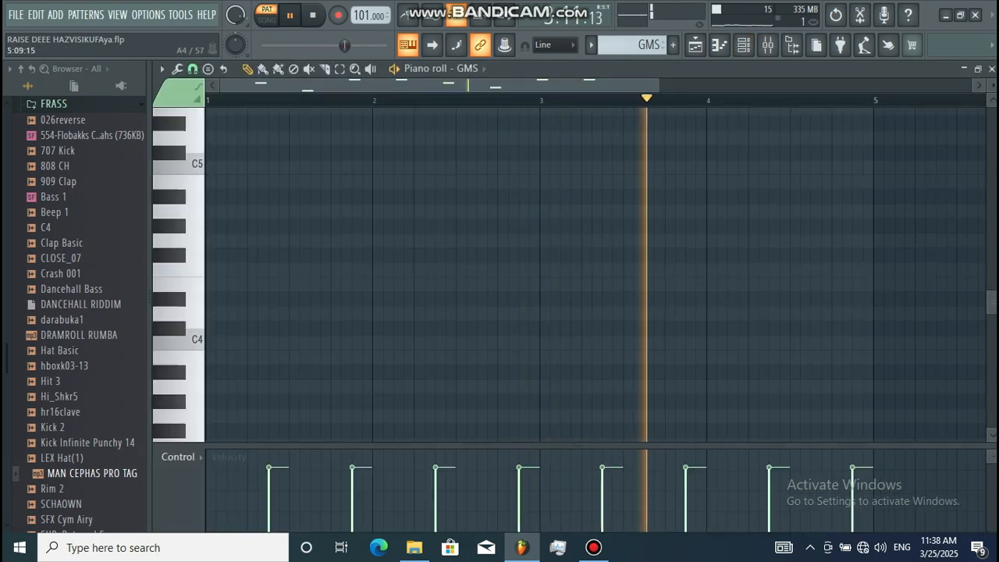
{"action": "left_click_drag", "start_coordinate": [991, 302], "coordinate": [991, 253]}
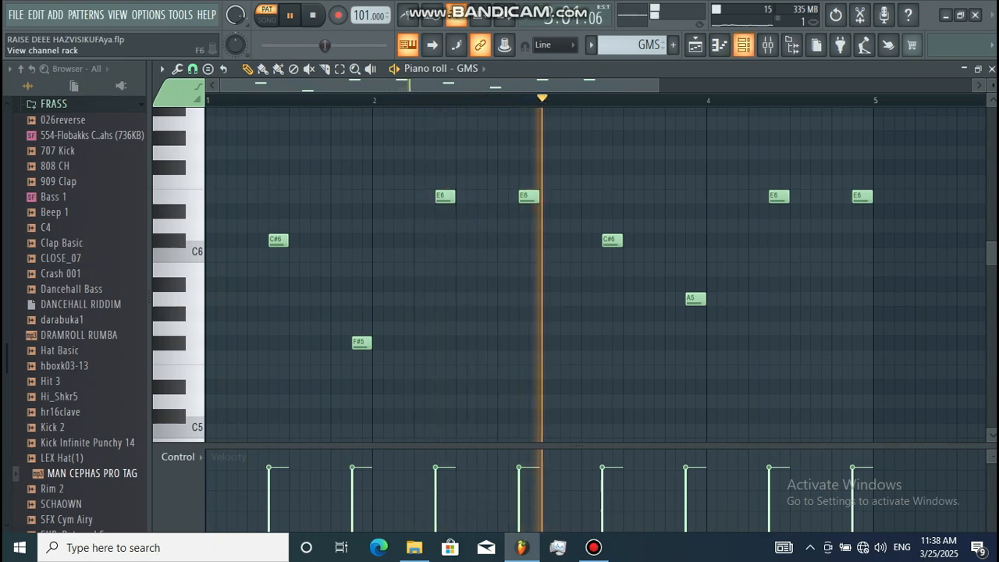
- Load preset 87, Supesrsaw TE, from the Leads & Synths bank in the GMS channel's instrument and close the plugin
{"action": "left_click", "coordinate": [744, 45]}
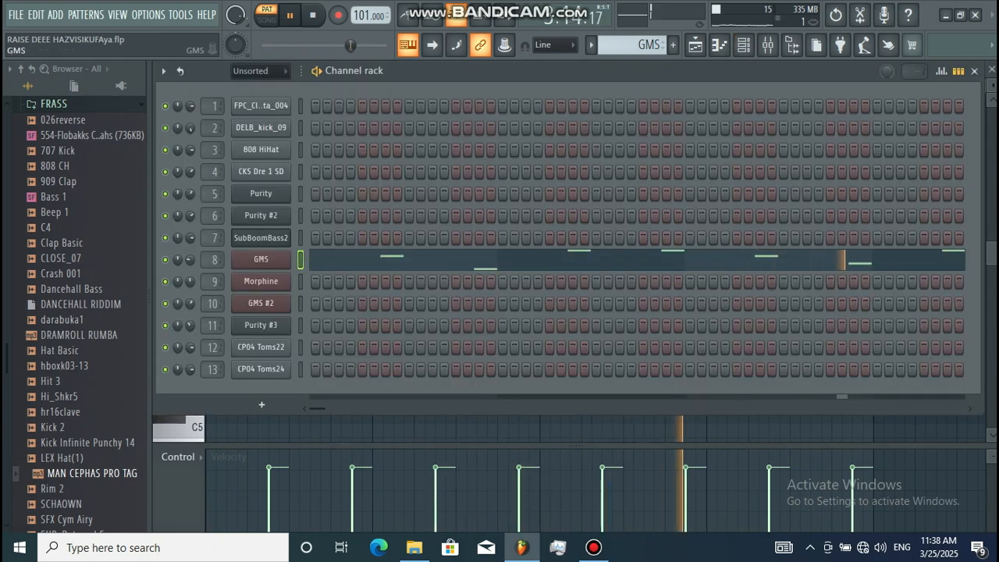
{"action": "left_click", "coordinate": [261, 259]}
{"action": "left_click", "coordinate": [484, 221]}
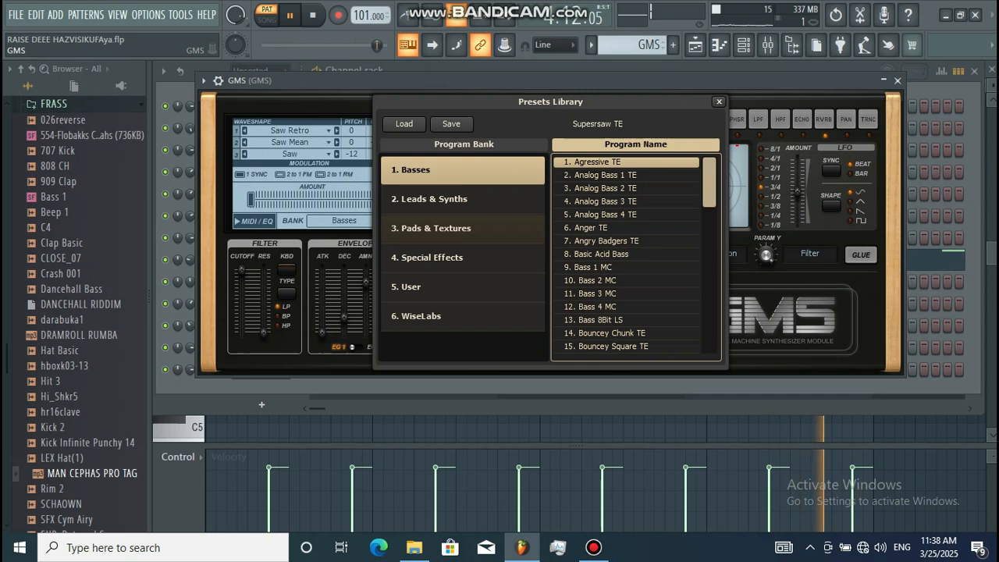
{"action": "left_click", "coordinate": [463, 200]}
{"action": "scroll", "coordinate": [636, 253], "scroll_direction": "down", "scroll_amount": 20}
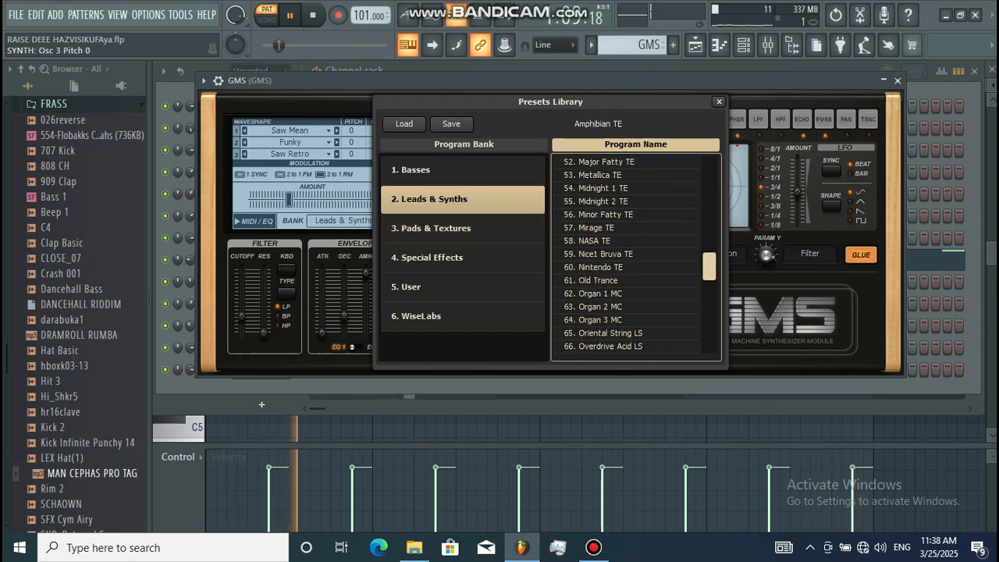
{"action": "scroll", "coordinate": [625, 307], "scroll_direction": "down", "scroll_amount": 3}
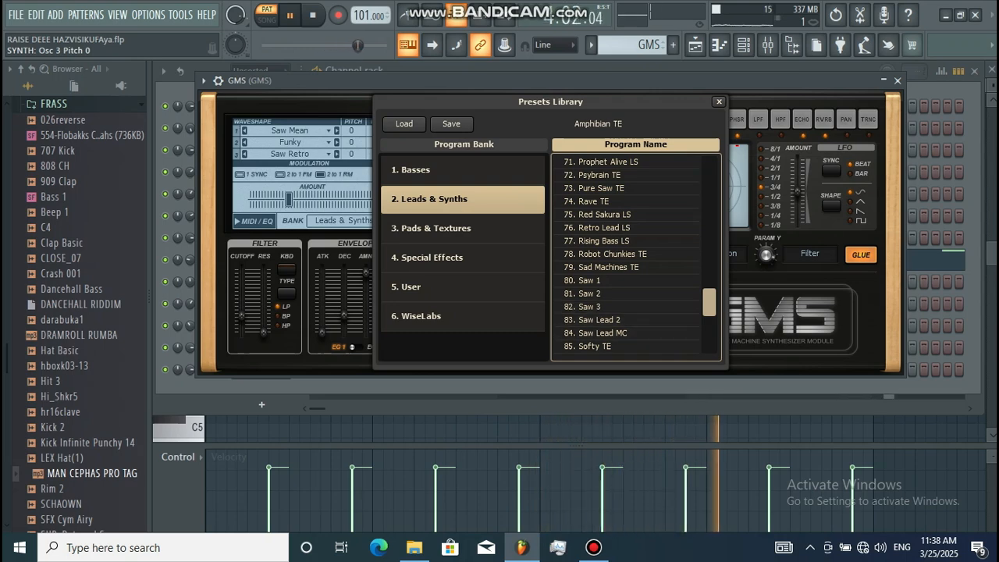
{"action": "scroll", "coordinate": [624, 266], "scroll_direction": "down", "scroll_amount": 3}
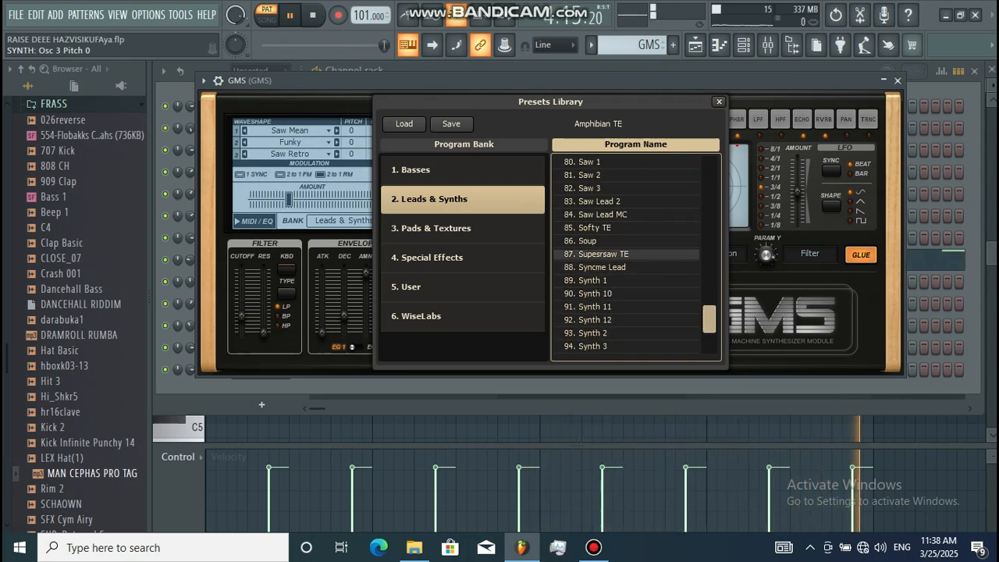
{"action": "left_click", "coordinate": [626, 254]}
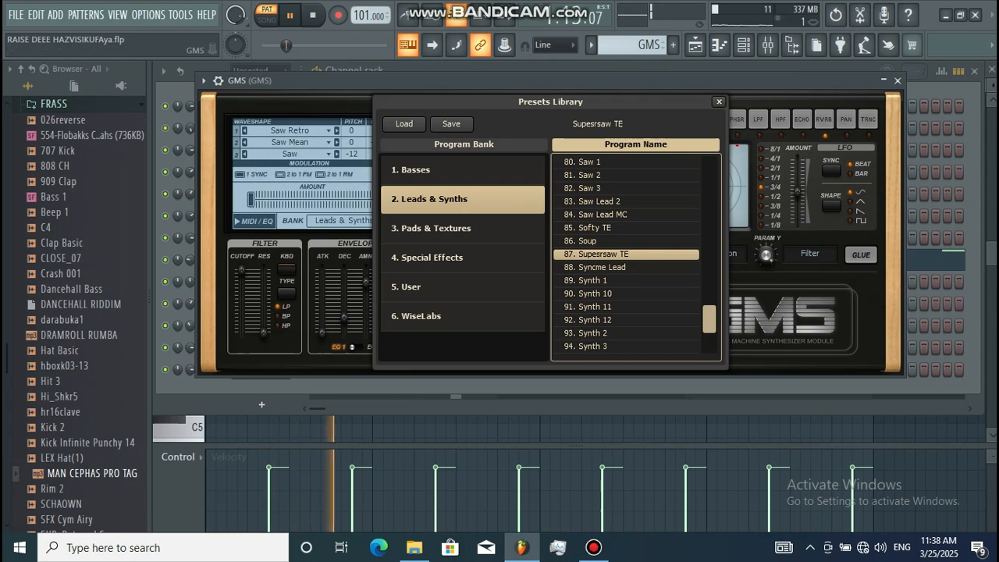
{"action": "left_click", "coordinate": [897, 80]}
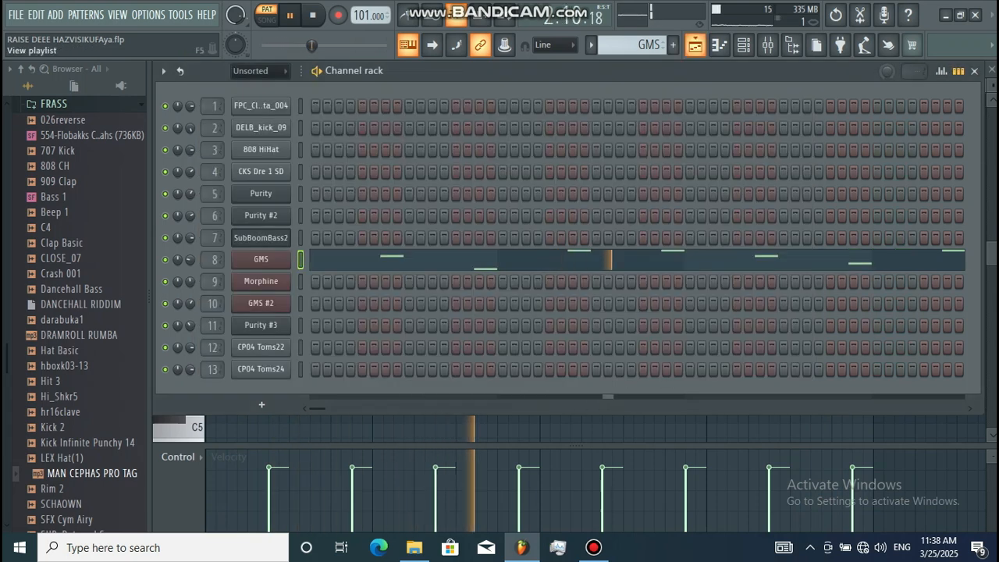
- Select the Morphine pattern and examine its melody notes in the piano roll
{"action": "key", "text": "F5"}
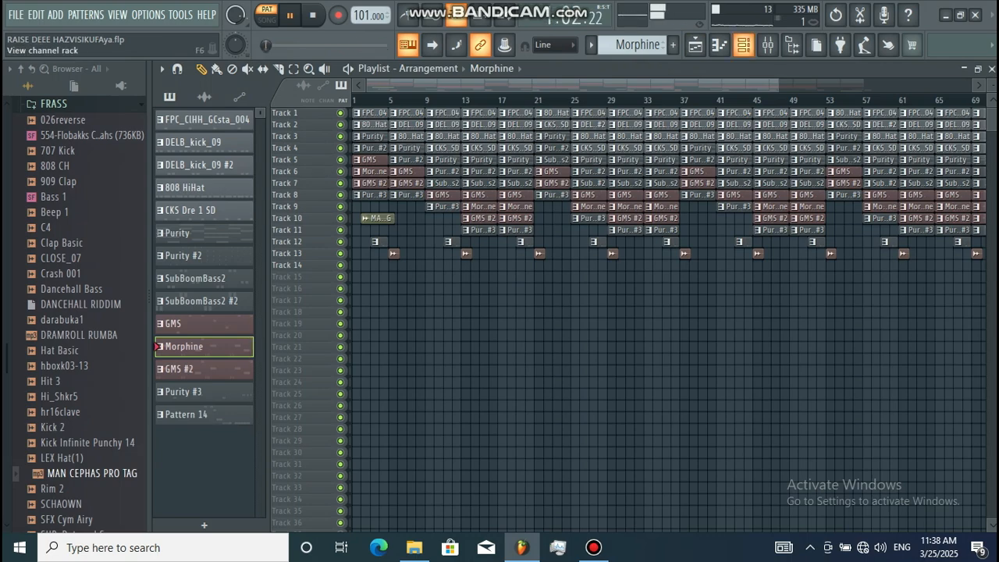
{"action": "key", "text": "F6"}
{"action": "key", "text": "F7"}
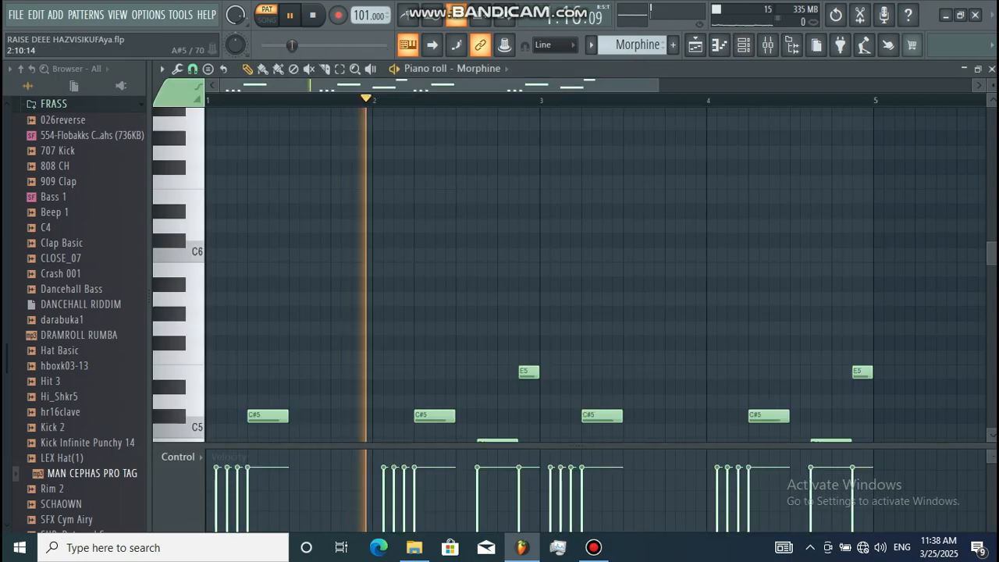
{"action": "scroll", "coordinate": [569, 274], "scroll_direction": "down", "scroll_amount": 4}
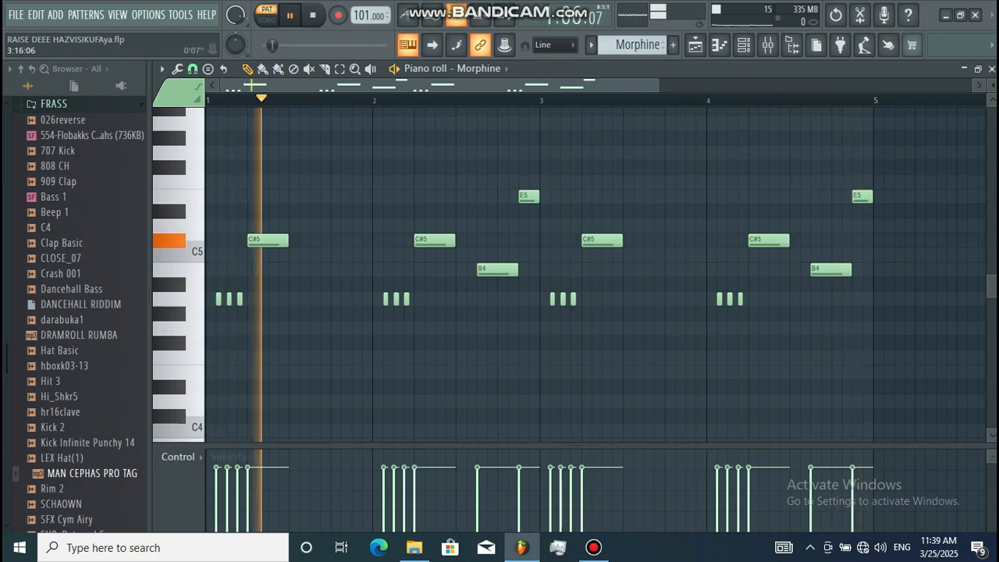
- Load the LED Aggressive Oddysey FG preset from the (04) Leads bank in the Morphine instrument and close the plugin
{"action": "key", "text": "F6"}
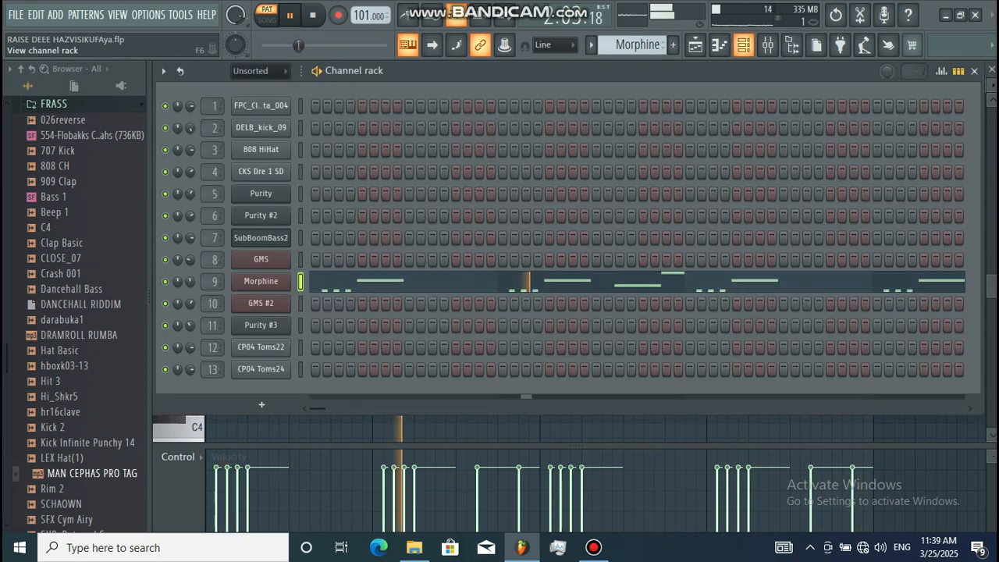
{"action": "left_click", "coordinate": [260, 282]}
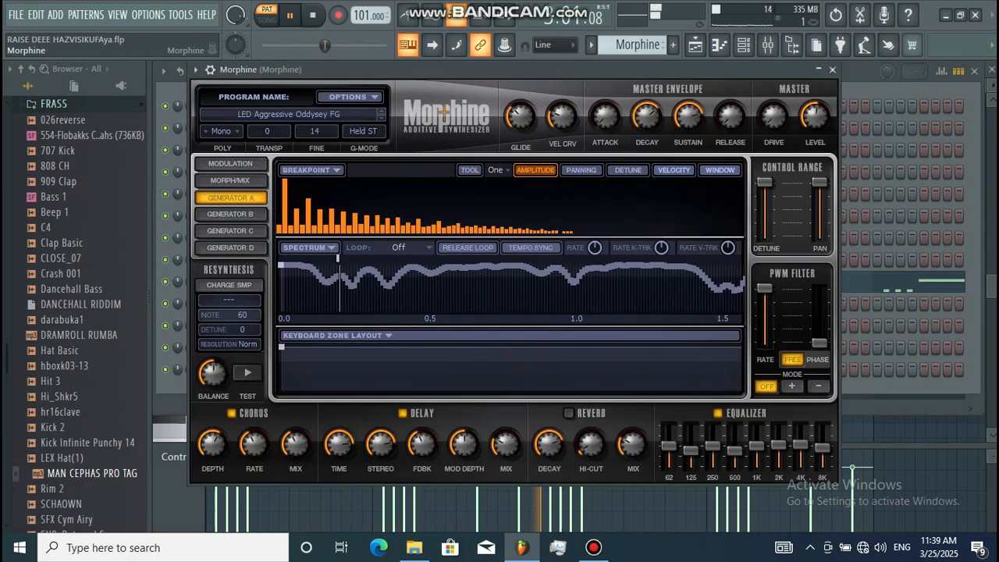
{"action": "left_click", "coordinate": [289, 114]}
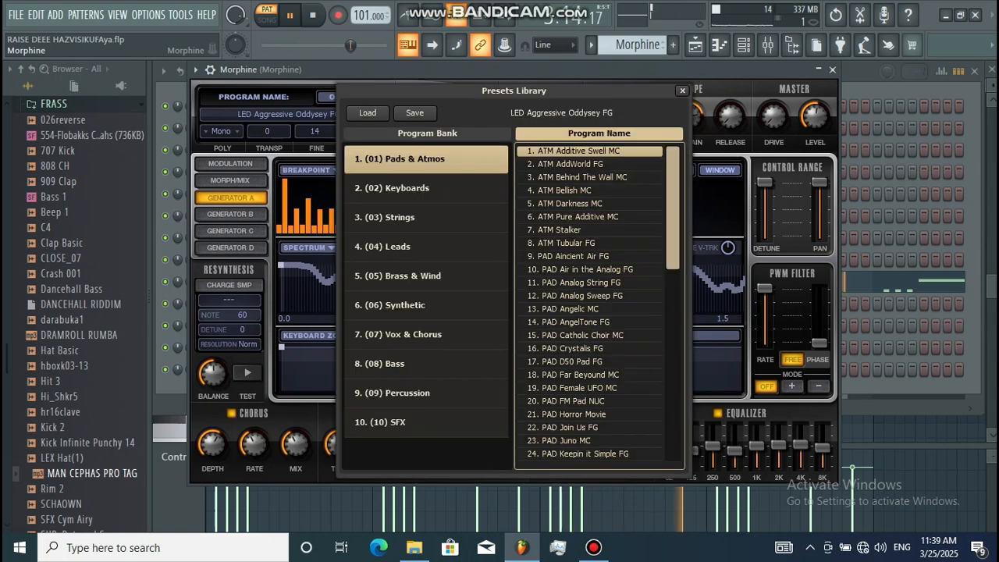
{"action": "left_click", "coordinate": [390, 246]}
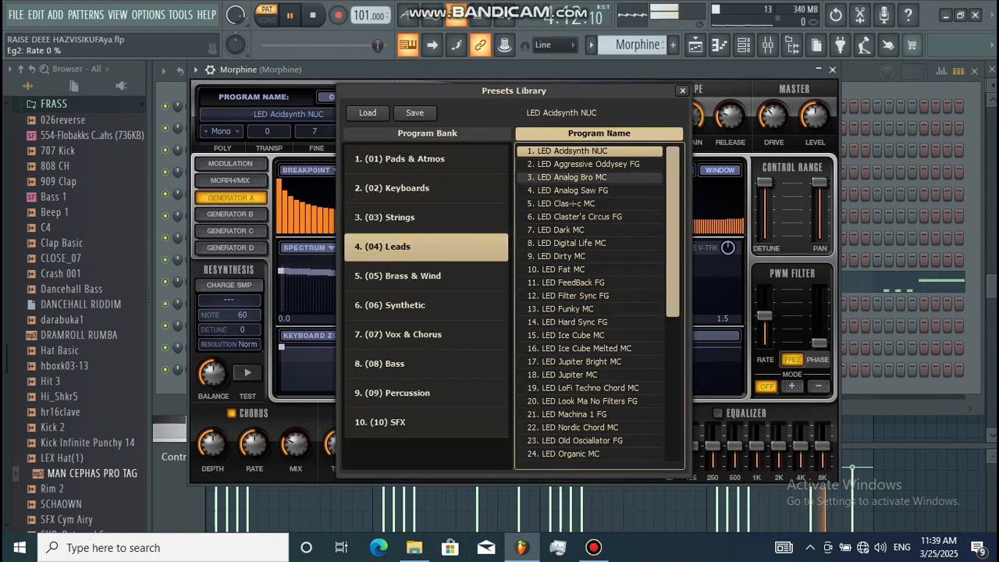
{"action": "double_click", "coordinate": [588, 164]}
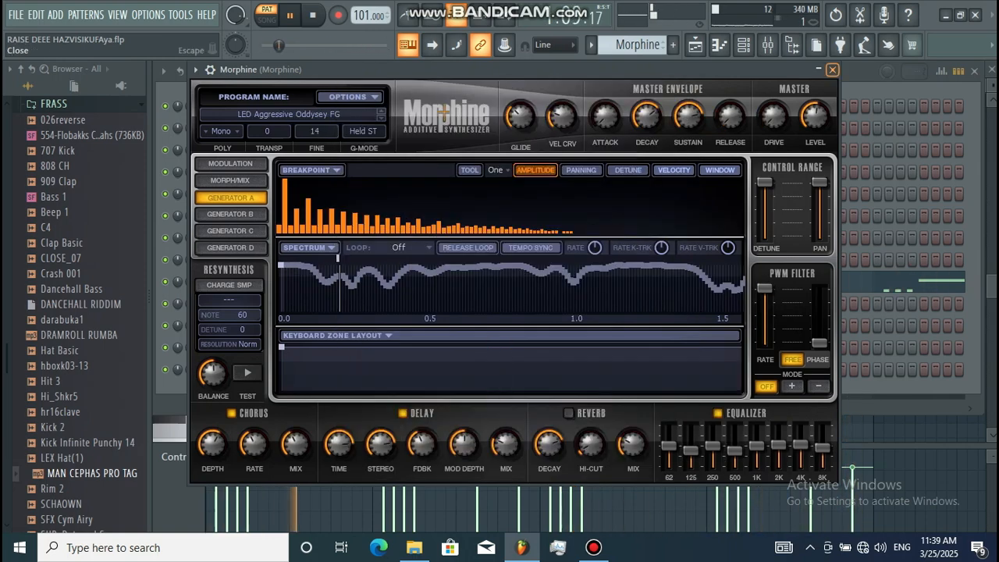
{"action": "left_click", "coordinate": [831, 69]}
- Select the GMS #2 pattern and review its notes in the piano roll
{"action": "left_click", "coordinate": [694, 44]}
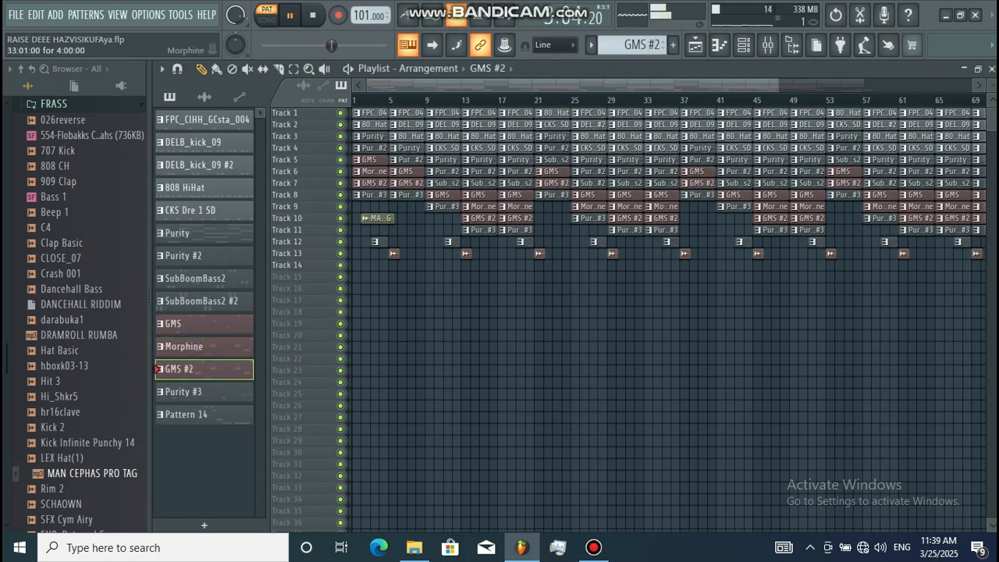
{"action": "left_click", "coordinate": [743, 45]}
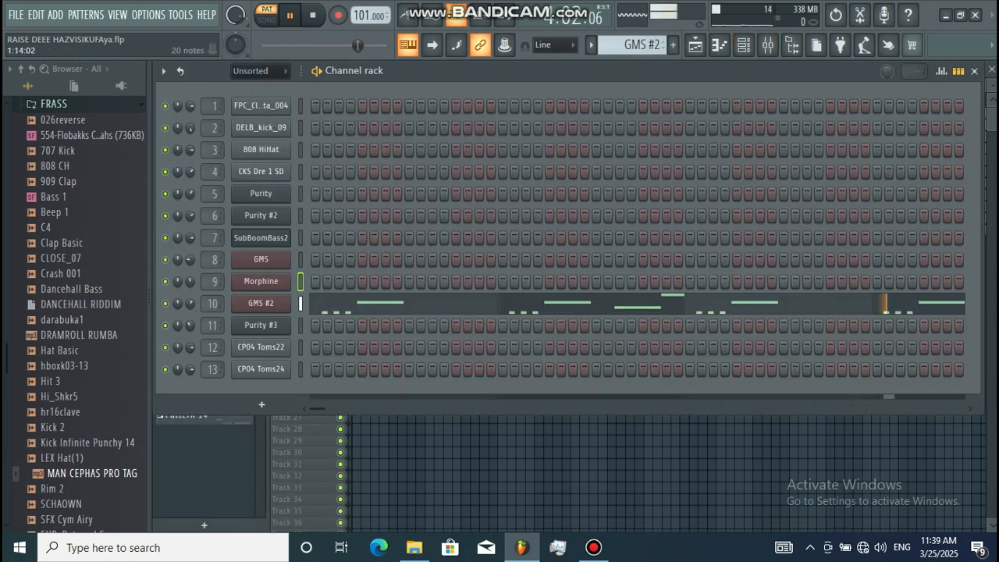
{"action": "left_click", "coordinate": [464, 304]}
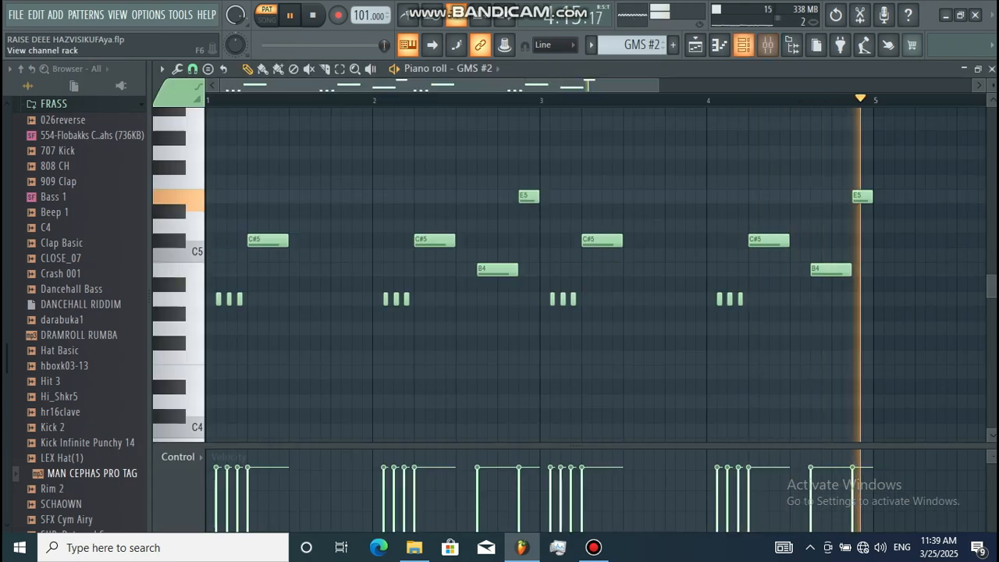
- Load preset 55, Midnight 2 TE, from the Leads & Synths bank in the GMS #2 channel's instrument and close the plugin
{"action": "left_click", "coordinate": [743, 44]}
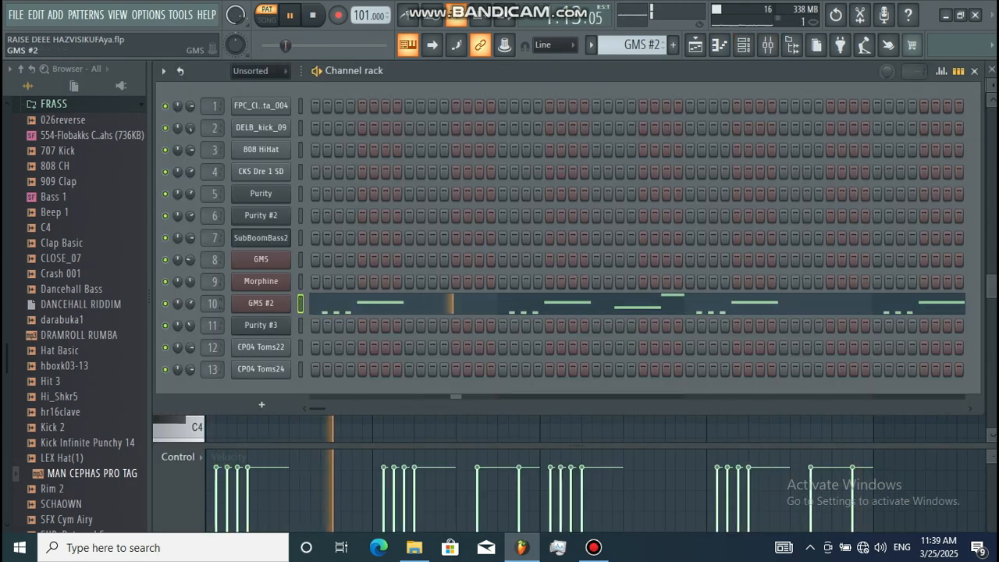
{"action": "left_click", "coordinate": [260, 304]}
{"action": "left_click", "coordinate": [518, 262]}
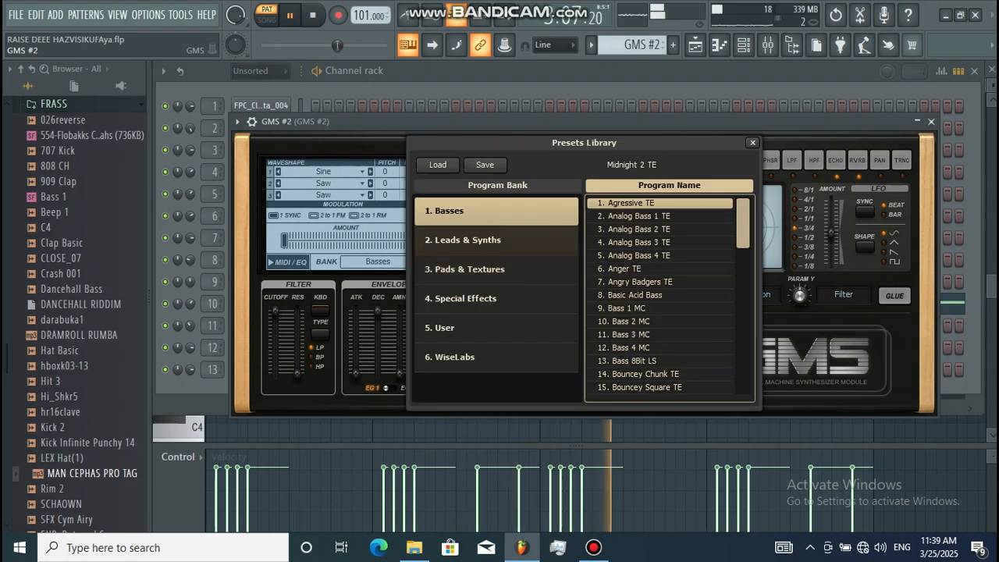
{"action": "left_click", "coordinate": [496, 240]}
{"action": "scroll", "coordinate": [624, 231], "scroll_direction": "down", "scroll_amount": 6}
{"action": "scroll", "coordinate": [659, 297], "scroll_direction": "down", "scroll_amount": 7}
{"action": "scroll", "coordinate": [659, 296], "scroll_direction": "down", "scroll_amount": 2}
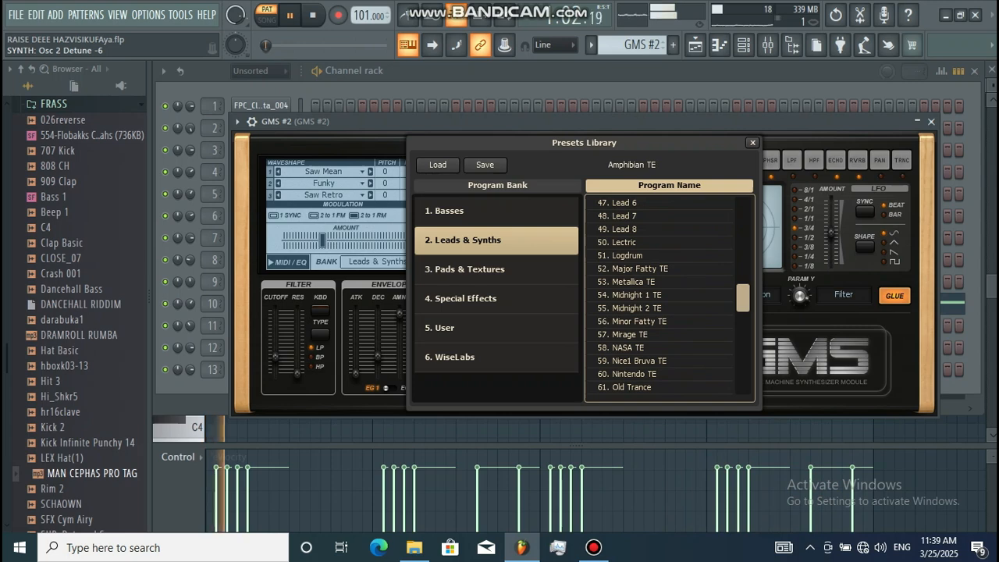
{"action": "left_click", "coordinate": [660, 308]}
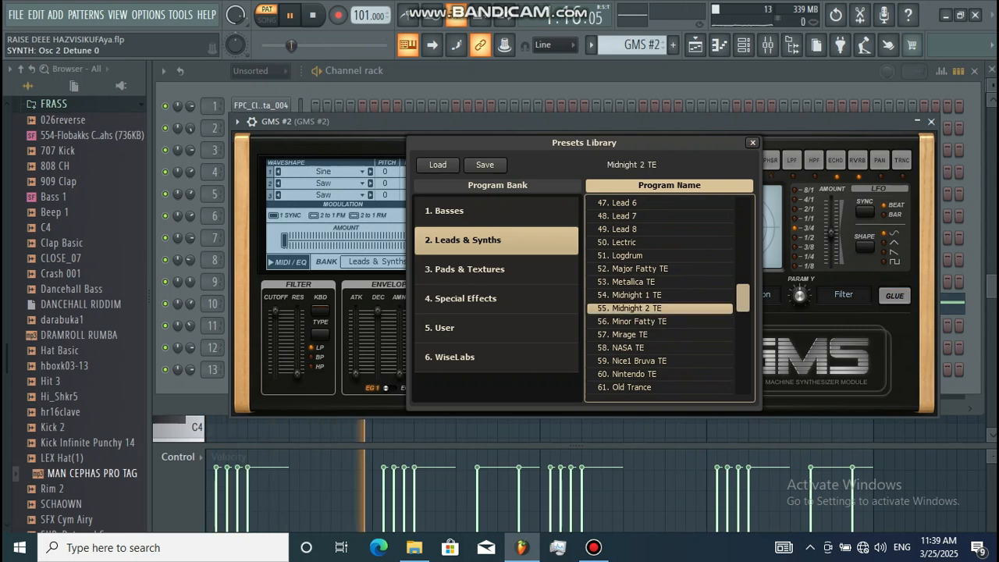
{"action": "left_click", "coordinate": [931, 121]}
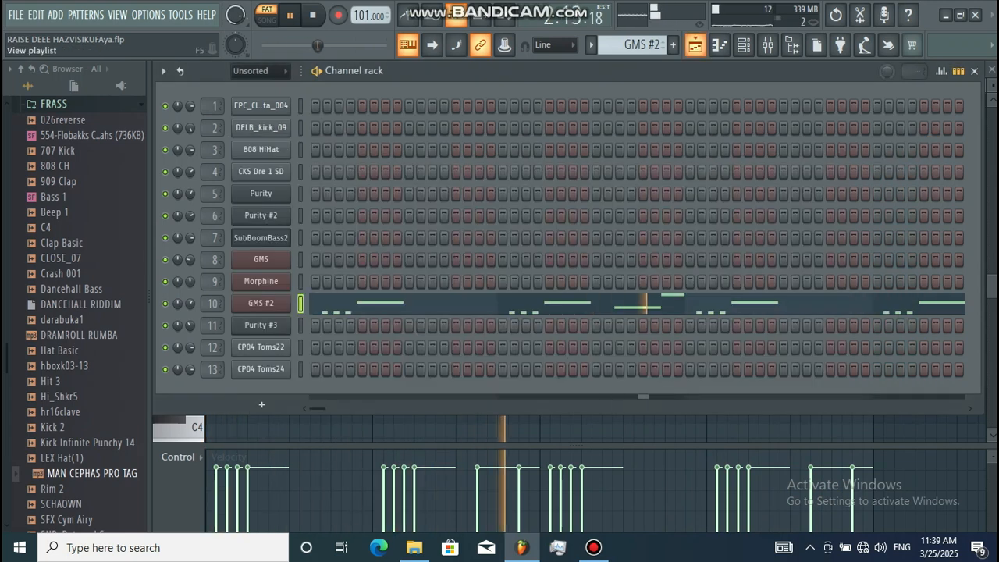
- Select the Purity #3 pattern and examine its notes in the piano roll
{"action": "left_click", "coordinate": [695, 46]}
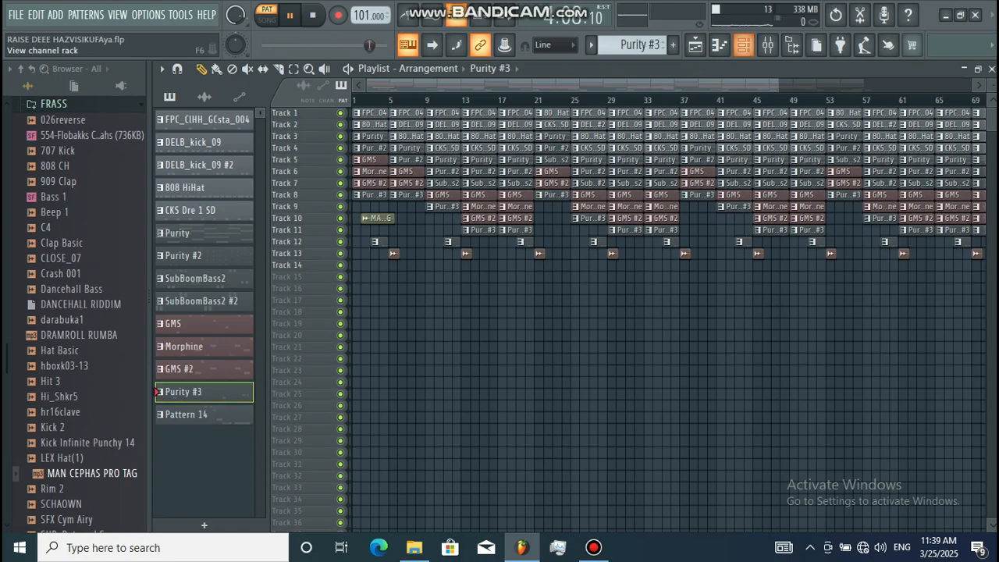
{"action": "left_click", "coordinate": [743, 45]}
{"action": "left_click", "coordinate": [564, 325]}
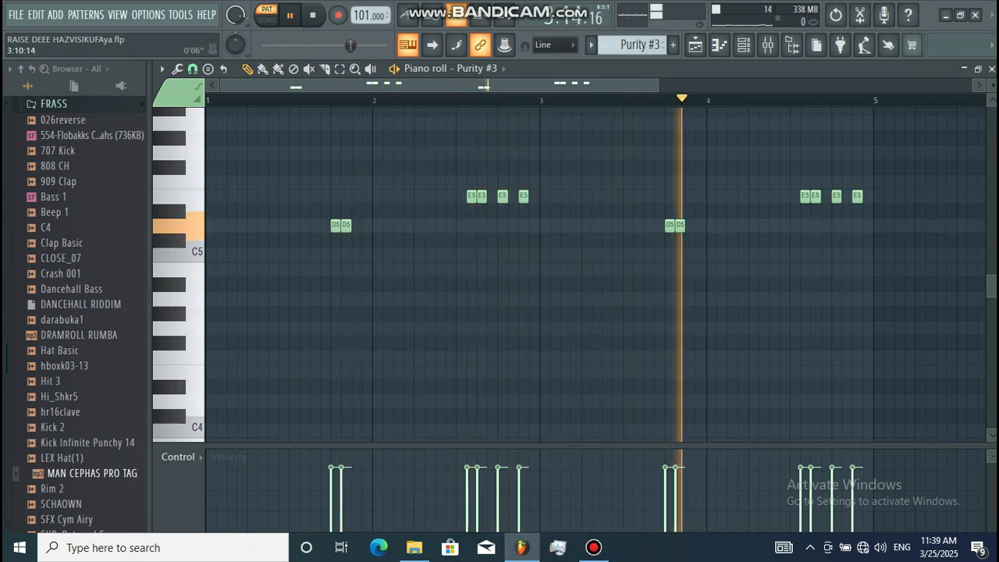
- Check which preset the Purity #3 channel's instrument uses and close the plugin
{"action": "left_click", "coordinate": [744, 45]}
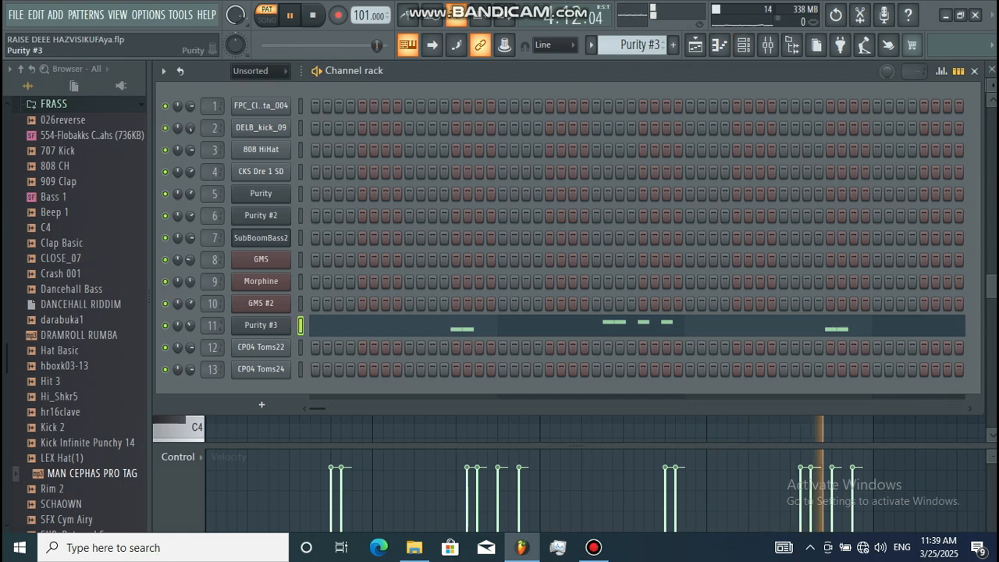
{"action": "left_click", "coordinate": [261, 324]}
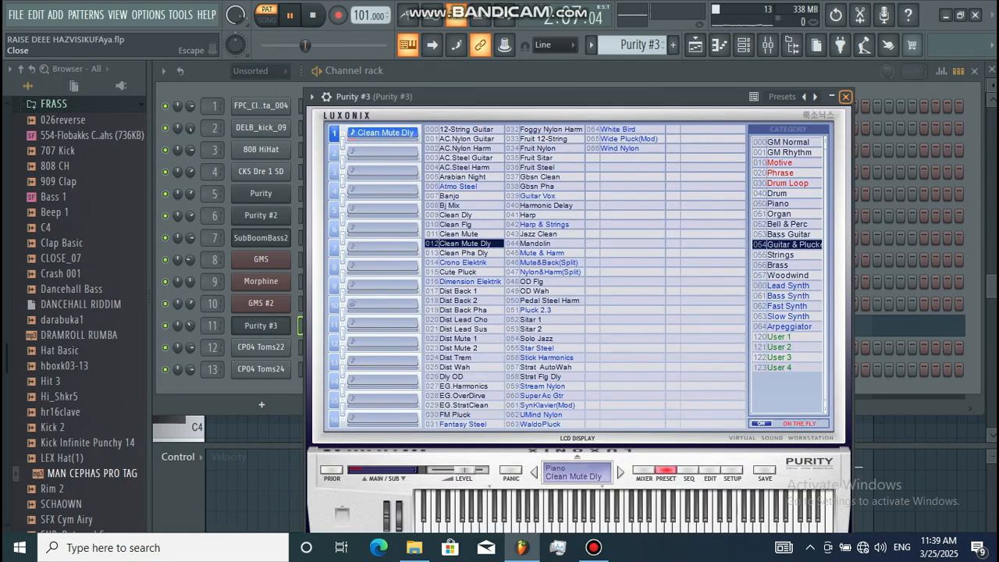
{"action": "left_click", "coordinate": [845, 96]}
- Select Pattern 14 and review the CP04 Toms22 and CP04 Toms24 notes in the piano roll
{"action": "left_click", "coordinate": [694, 45]}
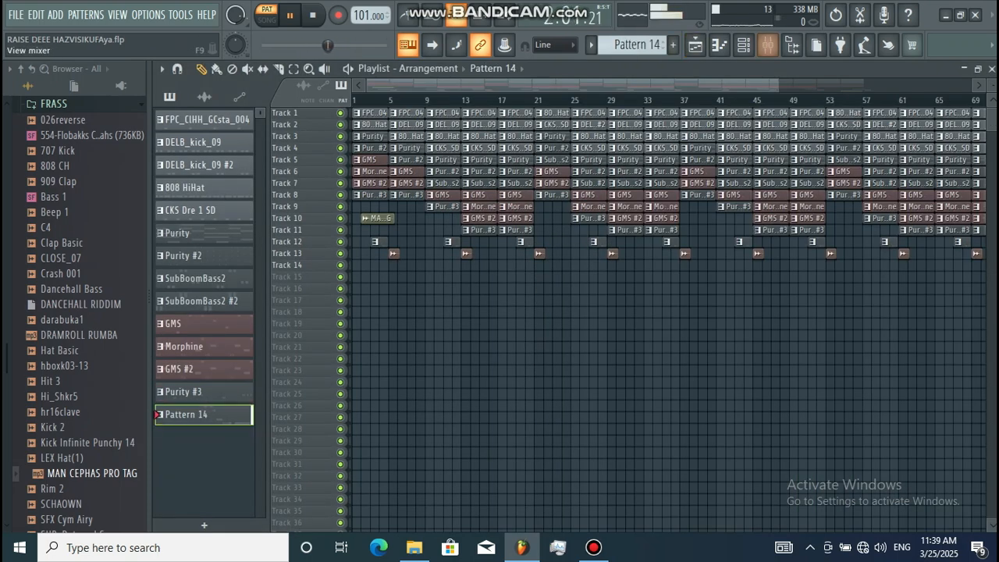
{"action": "left_click", "coordinate": [767, 44]}
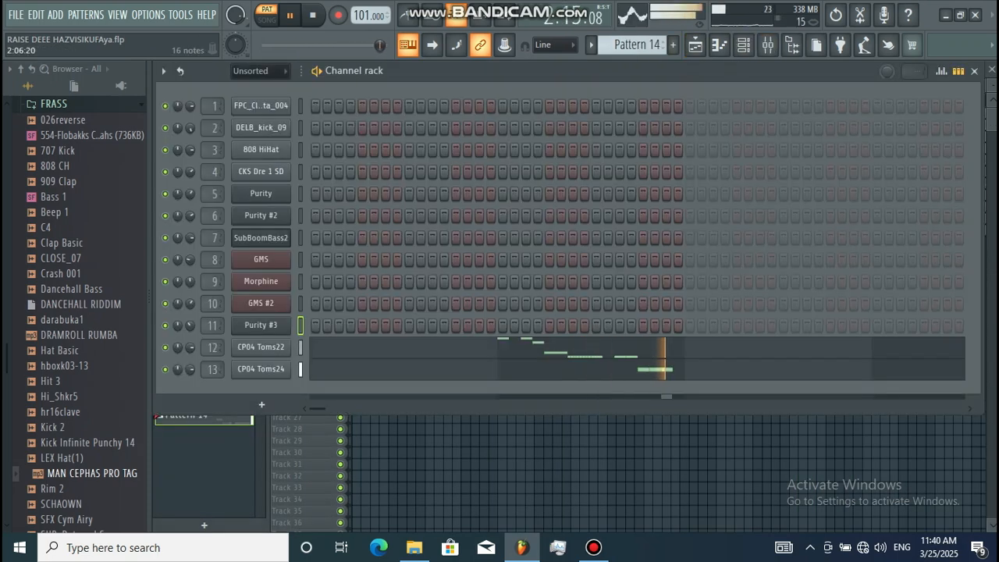
{"action": "left_click", "coordinate": [565, 348]}
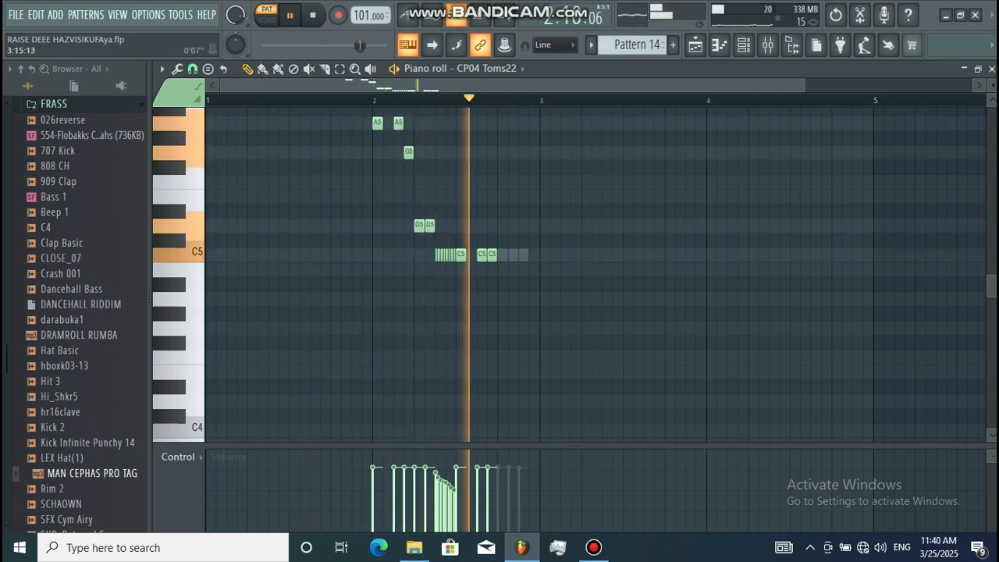
{"action": "left_click", "coordinate": [744, 44]}
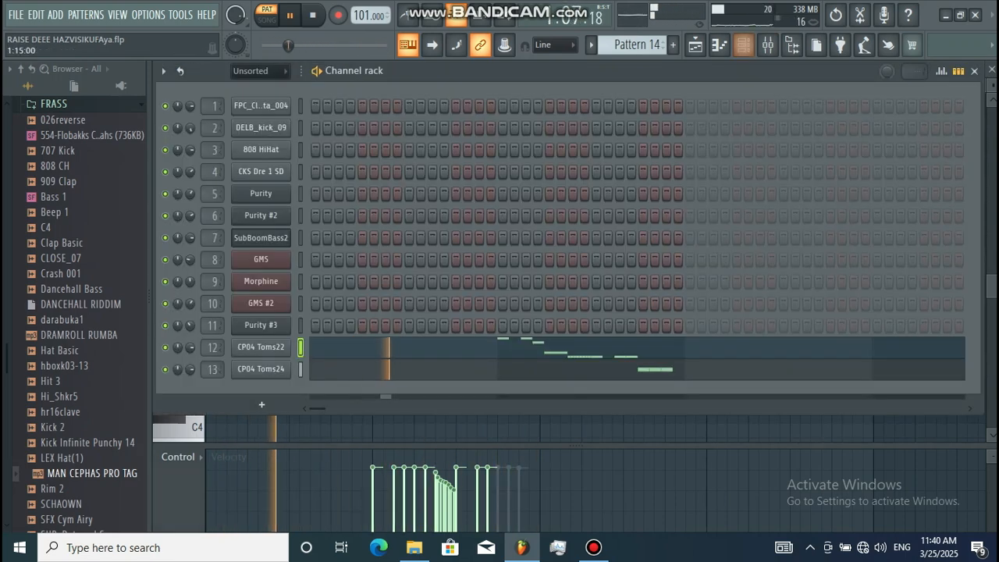
{"action": "left_click", "coordinate": [584, 370]}
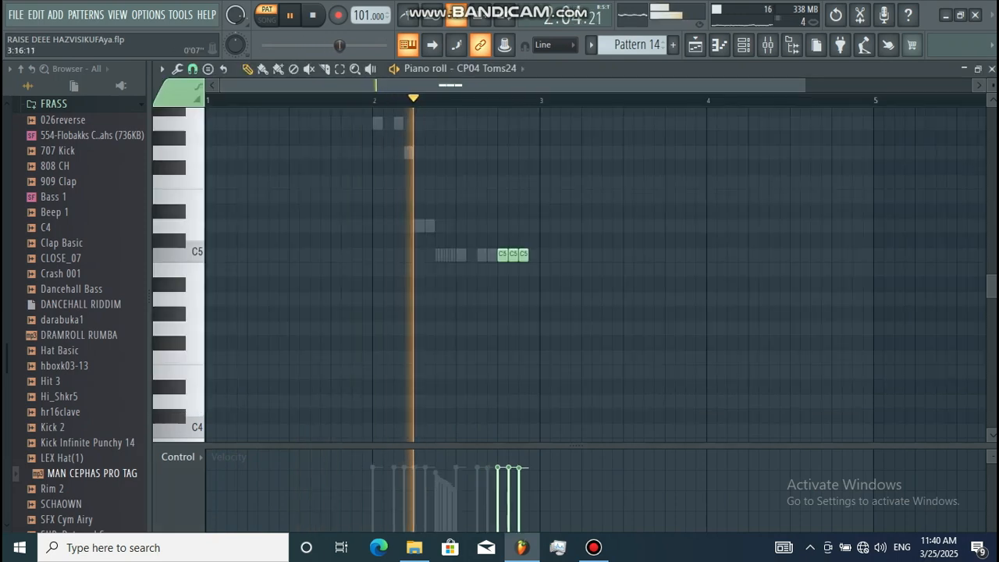
- Return to the playlist and switch playback to song mode to play the full arrangement from the start
{"action": "left_click", "coordinate": [695, 44]}
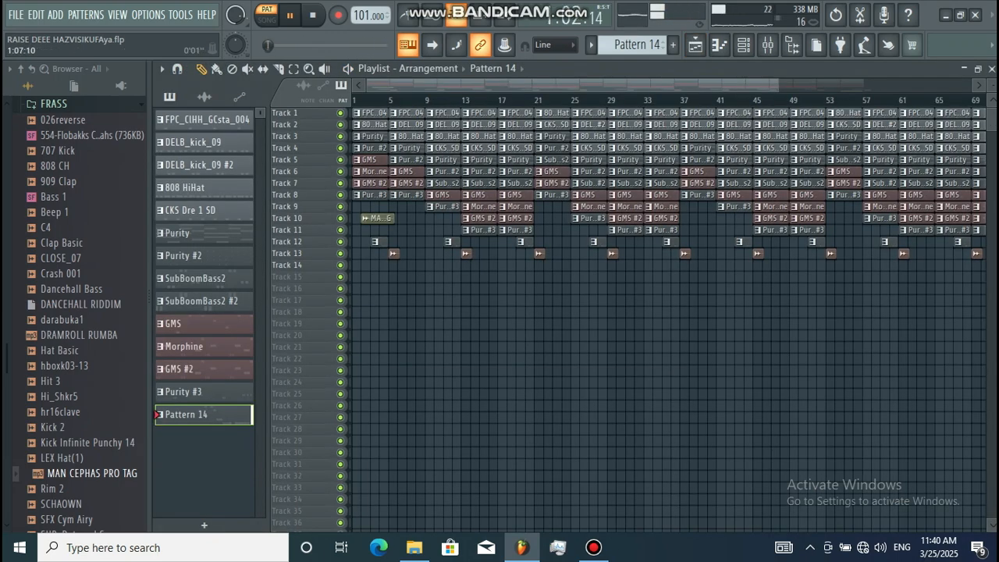
{"action": "key", "text": "l"}
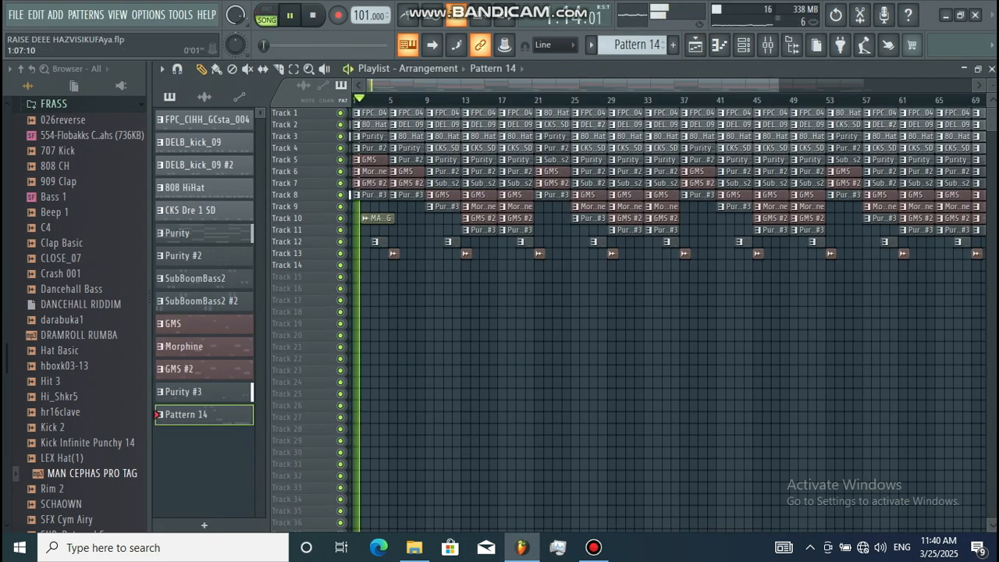